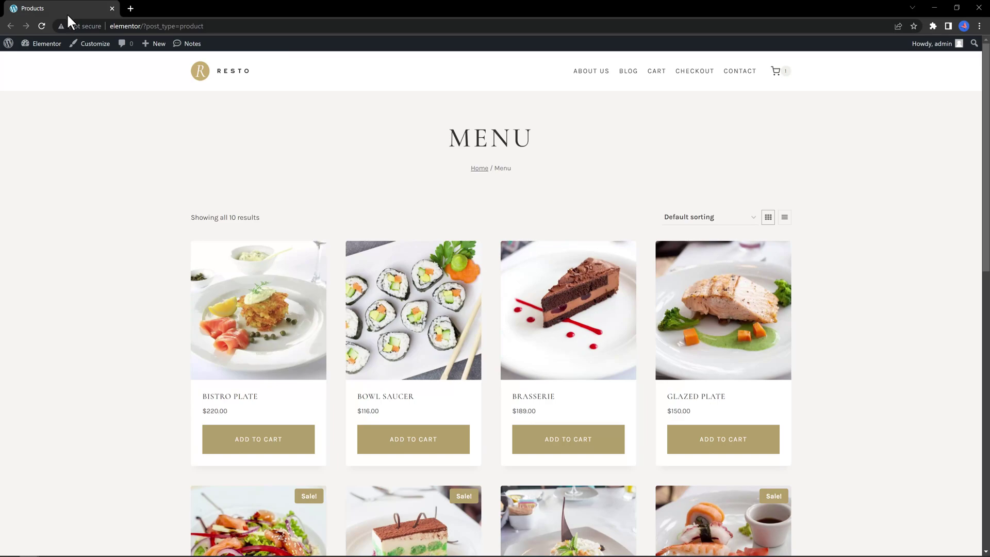
pyautogui.scroll(-2, 4, 154)
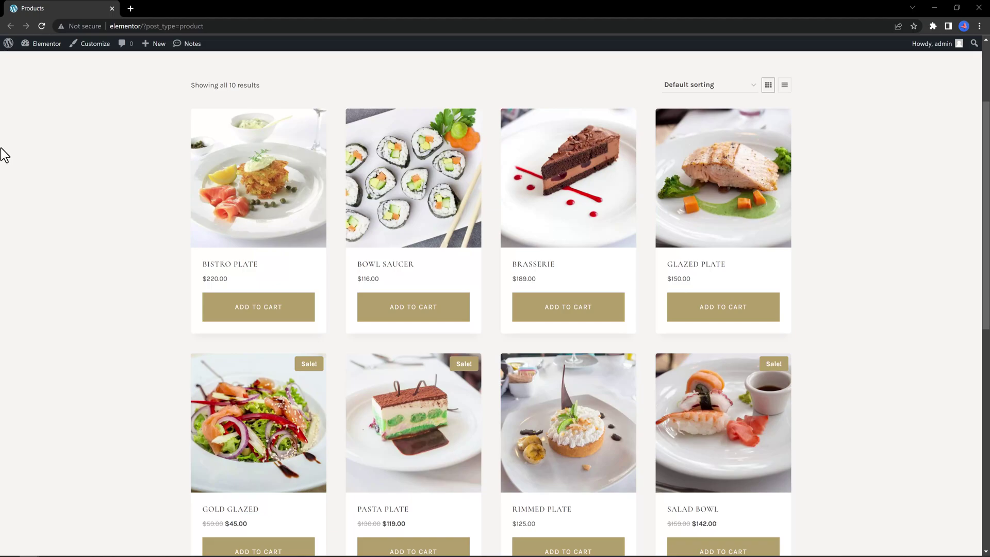
pyautogui.scroll(-1, 5, 155)
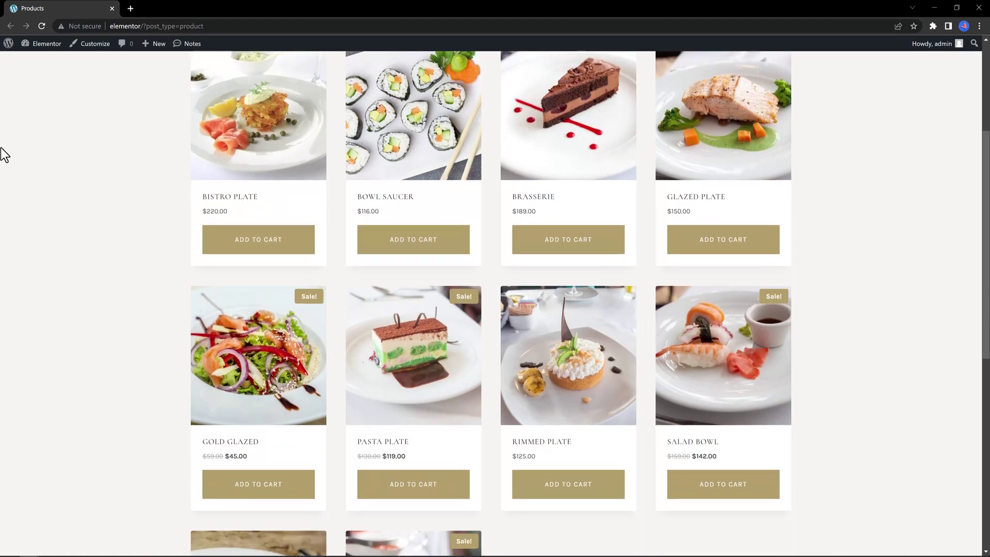
pyautogui.scroll(-1, 5, 155)
pyautogui.scroll(3, 5, 155)
pyautogui.scroll(2, 5, 161)
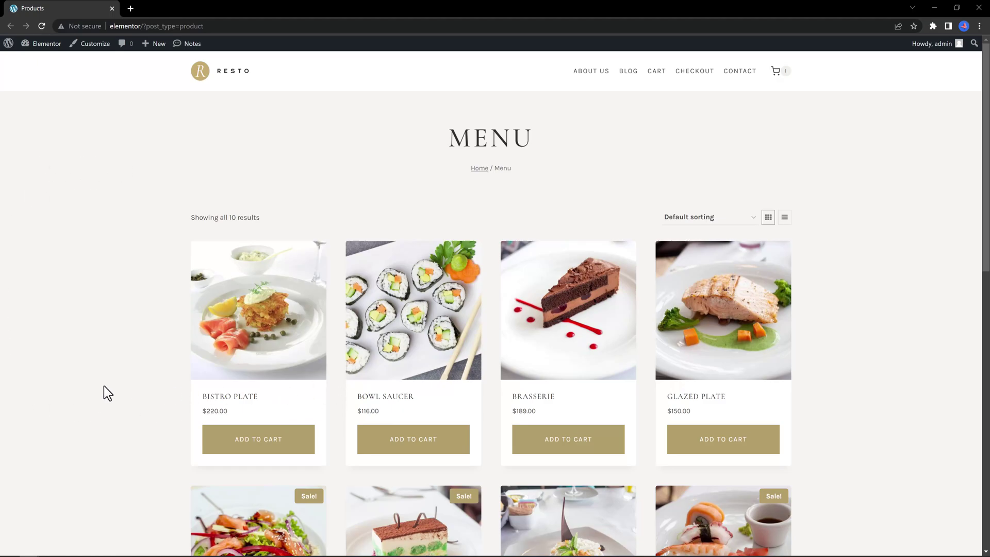
pyautogui.scroll(-2, 127, 388)
# Step: Add the Brasserie and Bistro Plate dishes to the cart
pyautogui.click(563, 316)
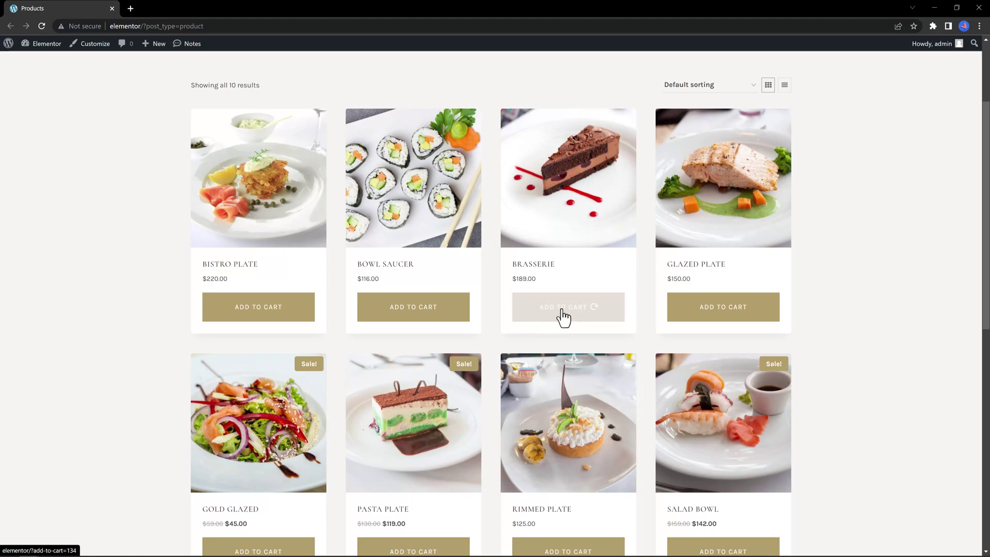
pyautogui.click(289, 322)
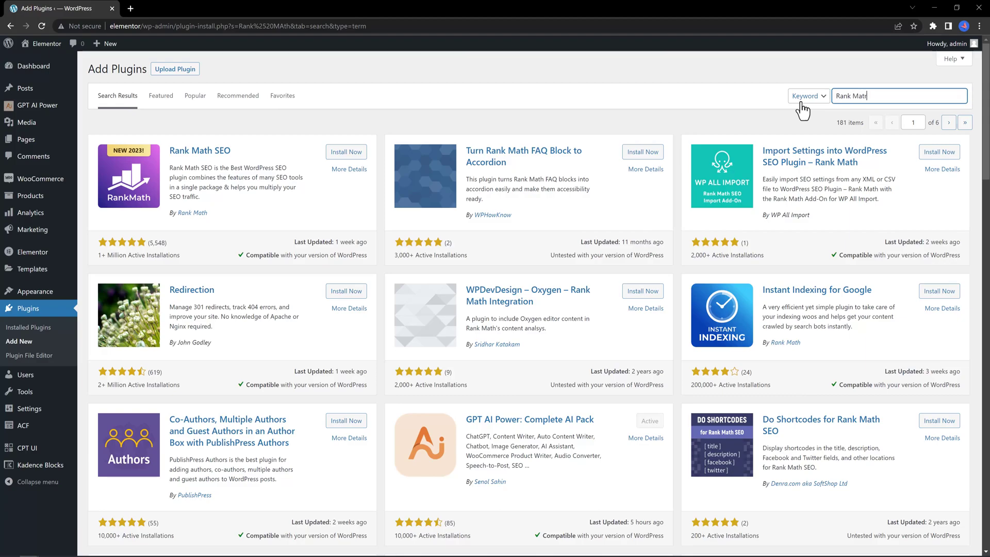
# Step: Fix the 'Rank Math' plugin search, then install and activate Rank Math SEO
pyautogui.press('BackSpace')
pyautogui.press('BackSpace')
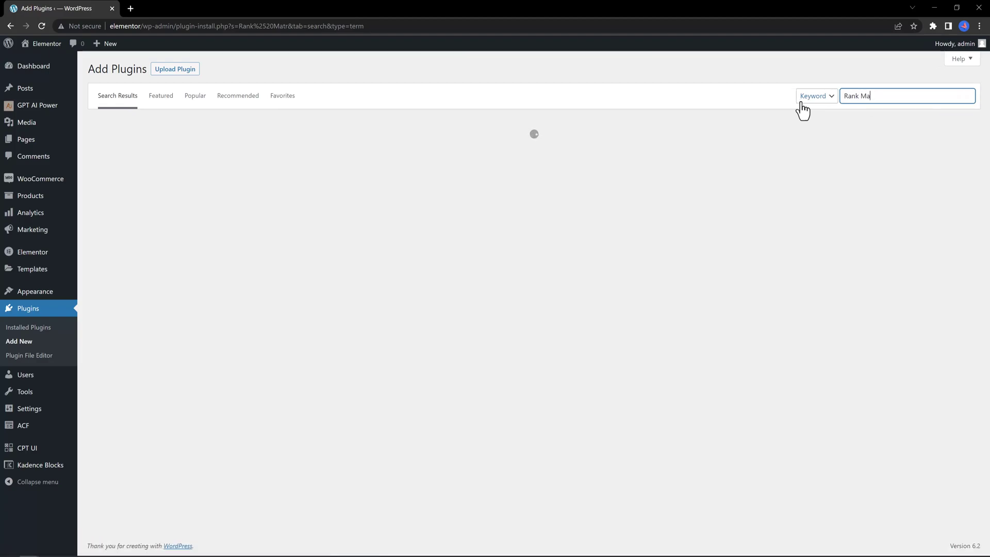
pyautogui.write('th')
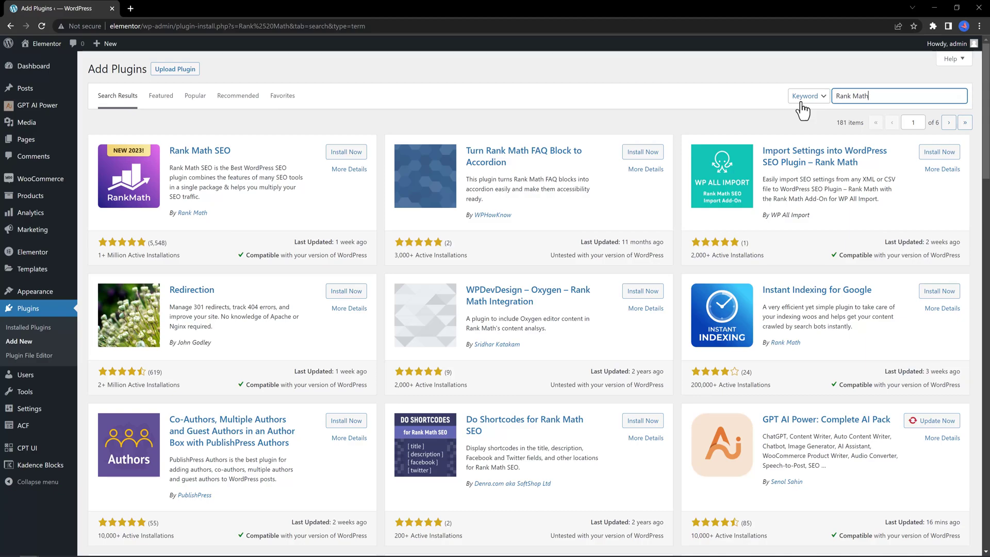
pyautogui.click(346, 152)
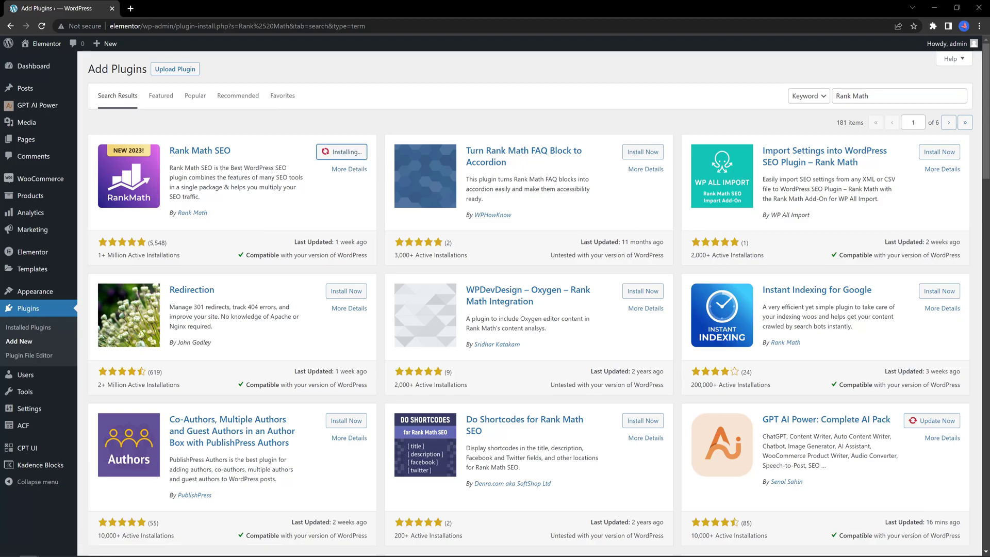
pyautogui.click(351, 152)
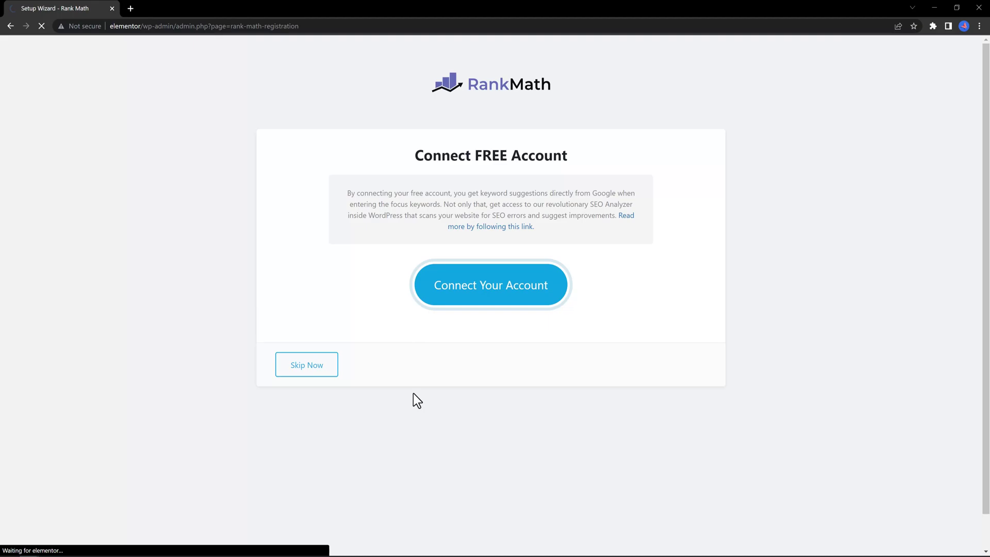
# Step: Connect a free Rank Math account and approve the free plan for this site
pyautogui.click(522, 293)
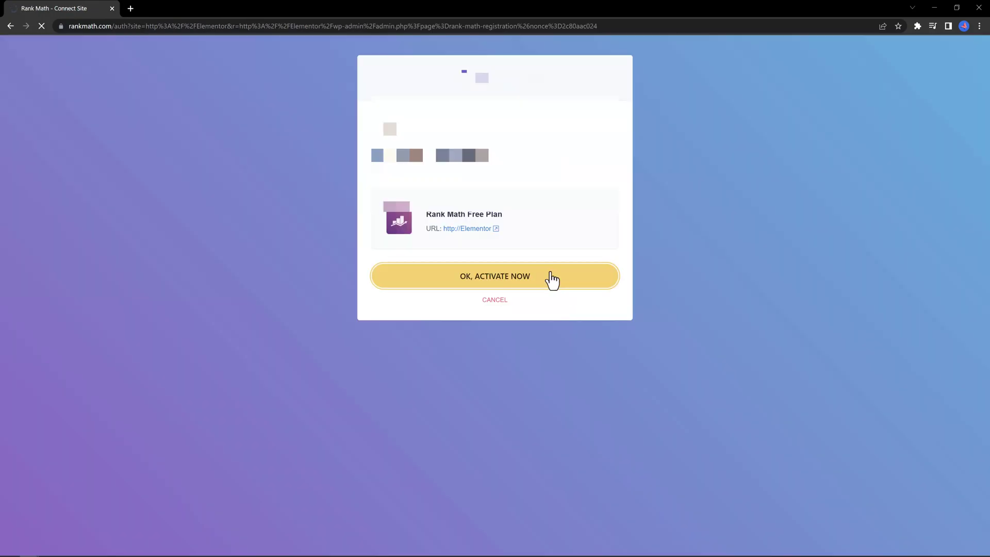
pyautogui.click(552, 276)
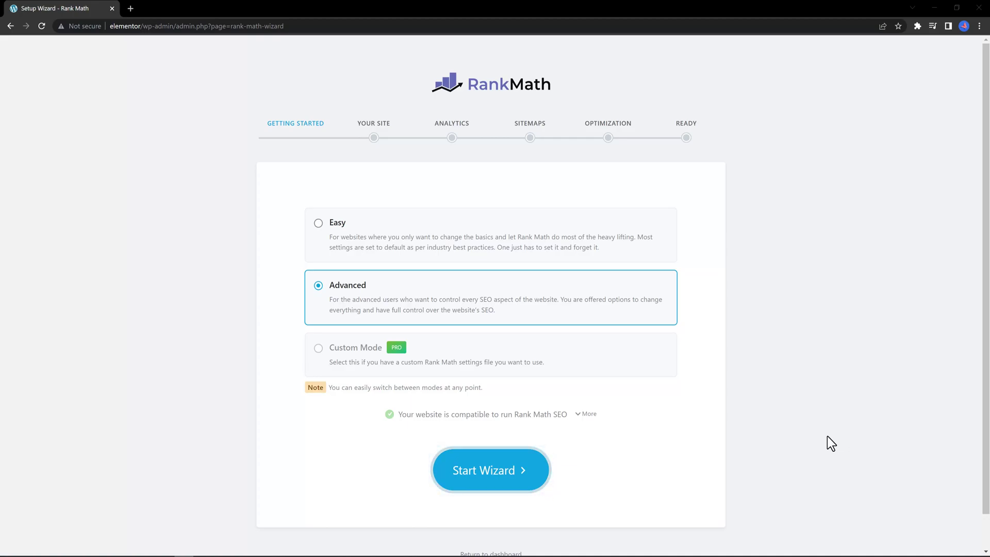
# Step: Run the Rank Math wizard in Easy mode, keeping Webshop and Educational Organization
pyautogui.click(508, 472)
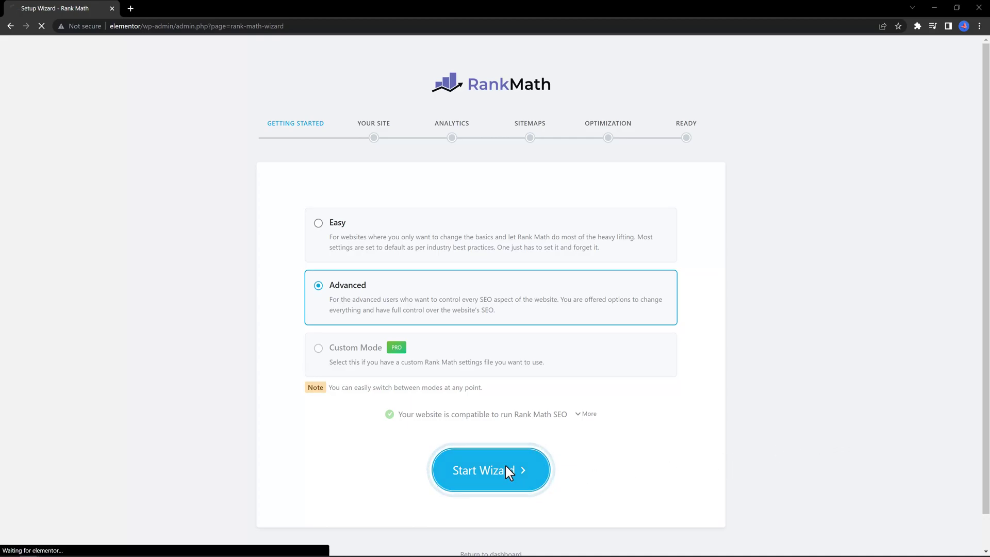
pyautogui.click(318, 224)
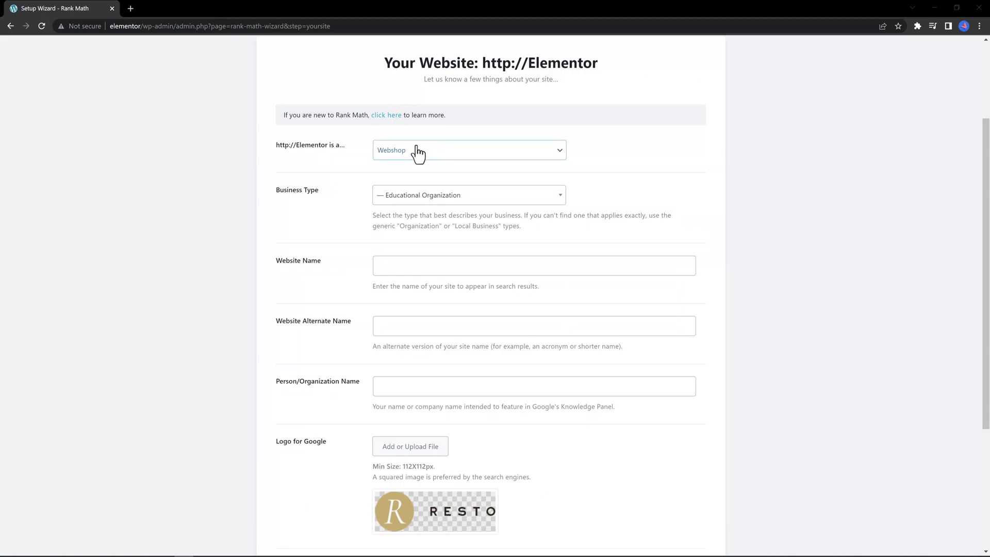
pyautogui.click(418, 150)
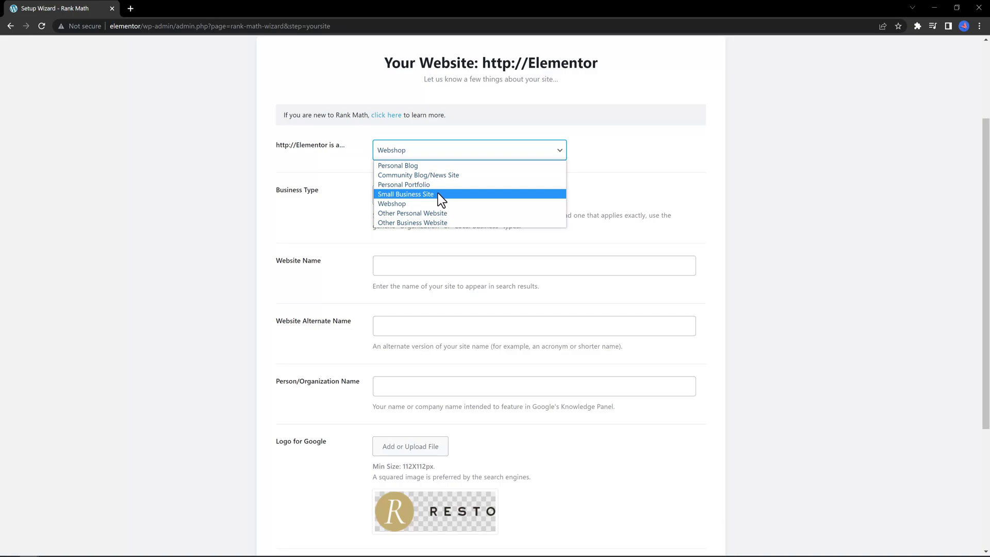
pyautogui.click(445, 203)
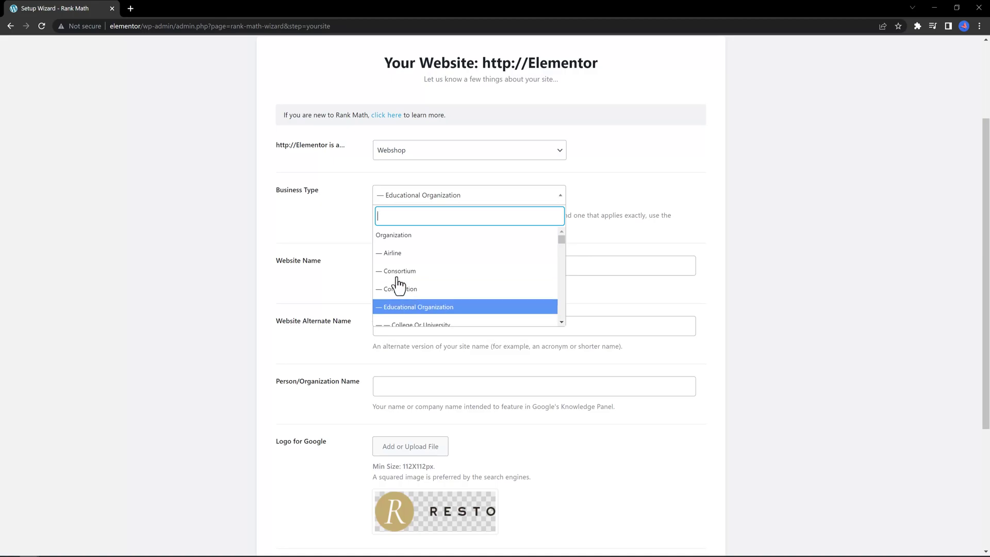
pyautogui.click(418, 307)
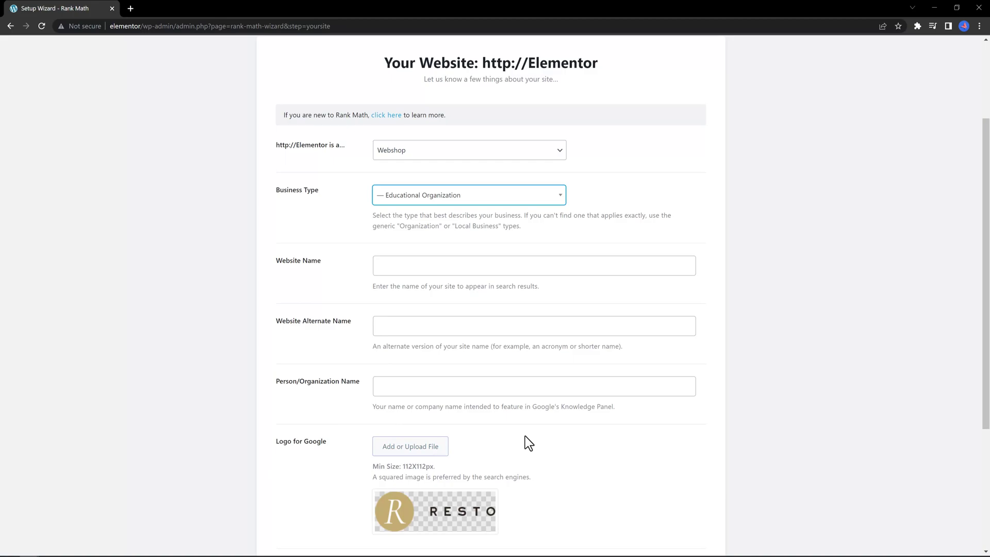
pyautogui.scroll(-2, 526, 435)
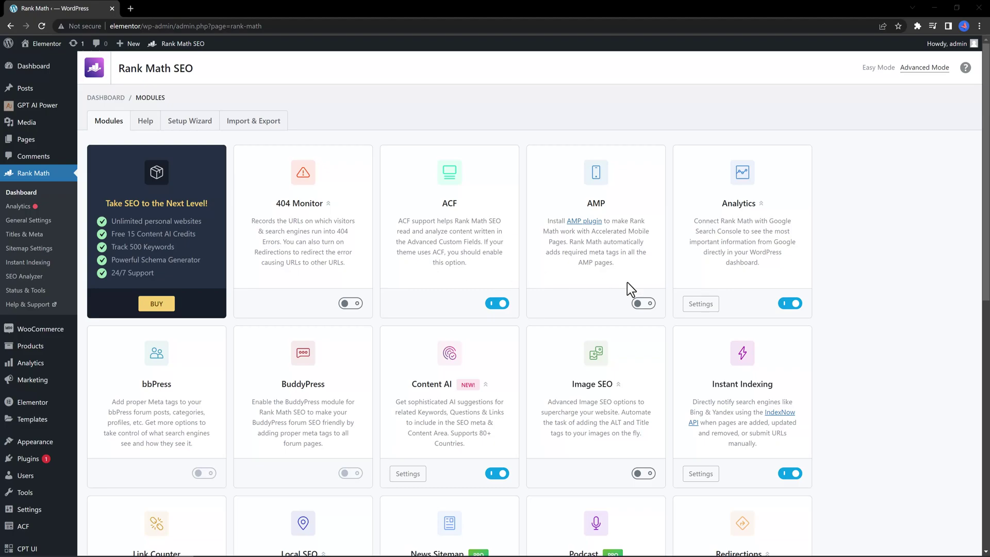
pyautogui.scroll(-3, 628, 294)
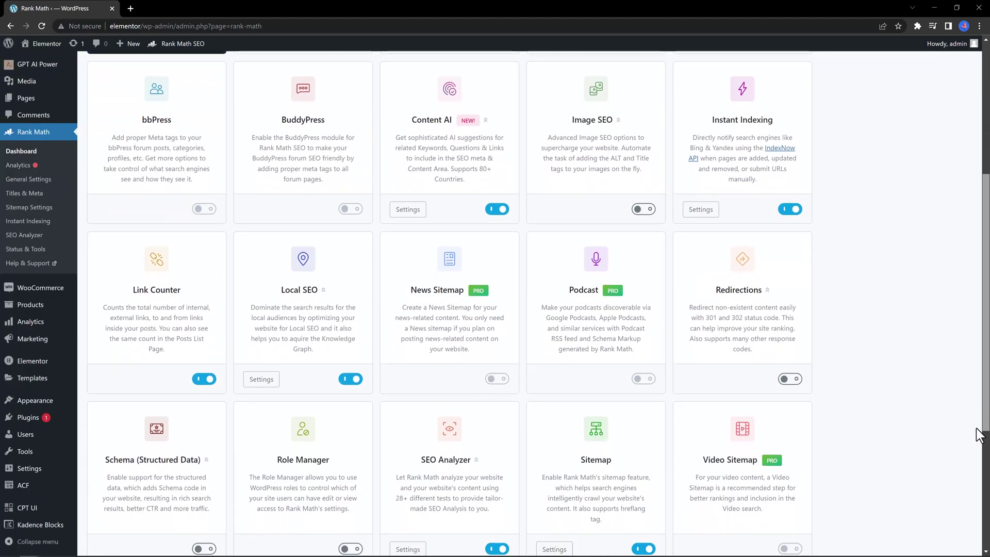
pyautogui.moveTo(979, 434); pyautogui.dragTo(976, 528)
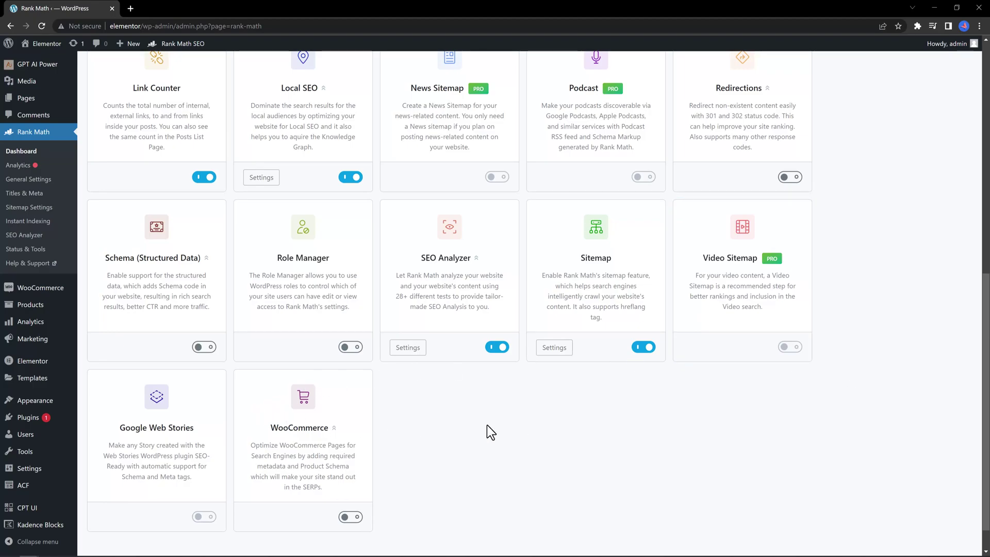
# Step: Turn on Rank Math's WooCommerce SEO module
pyautogui.click(350, 517)
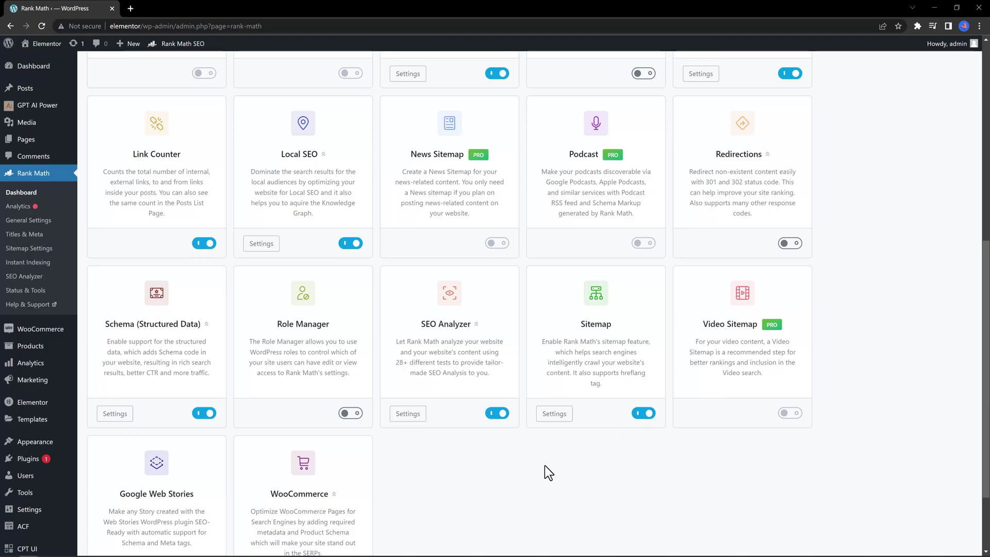
pyautogui.scroll(1, 545, 465)
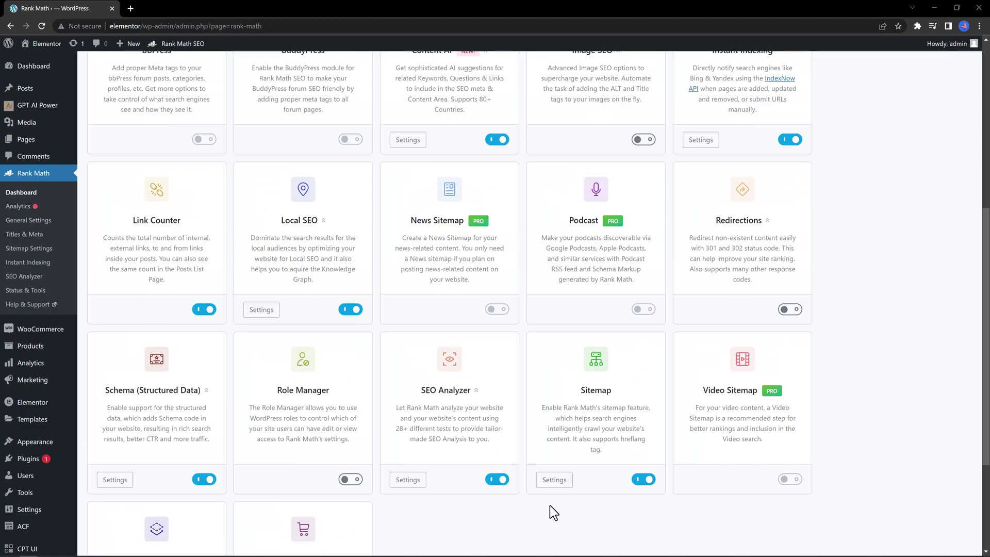
pyautogui.scroll(1, 549, 504)
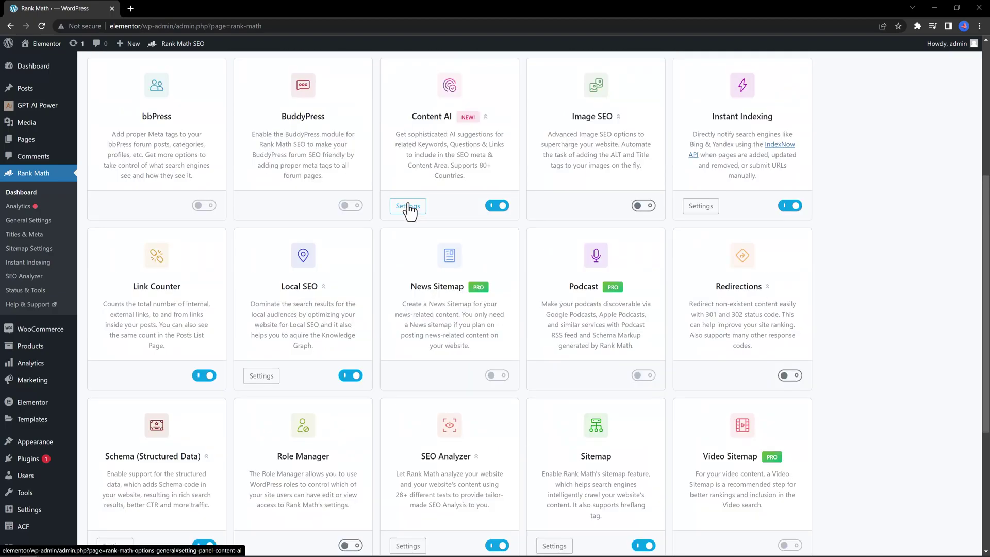
# Step: Keep Content AI on Worldwide, untick Posts, Pages and Landing Pages, and save
pyautogui.click(408, 208)
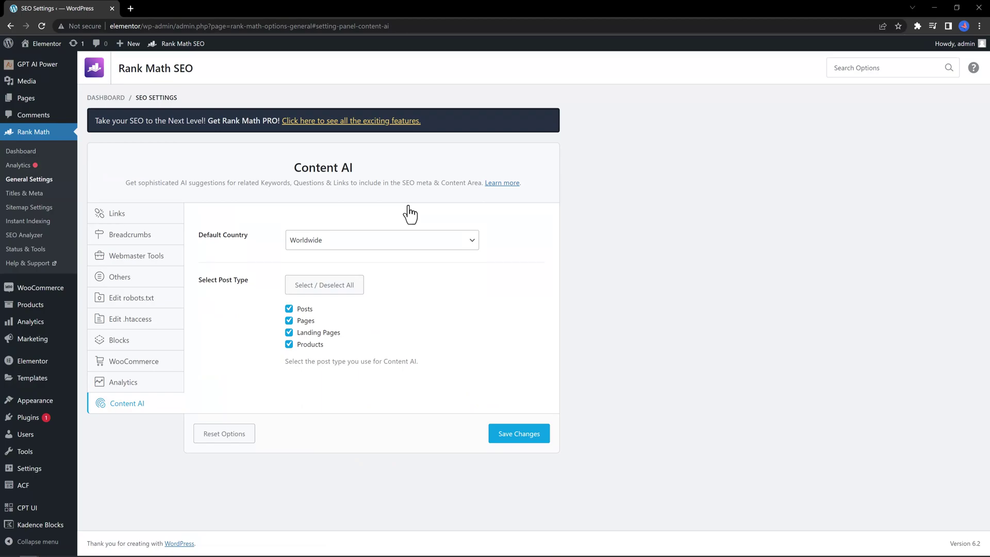
pyautogui.click(379, 240)
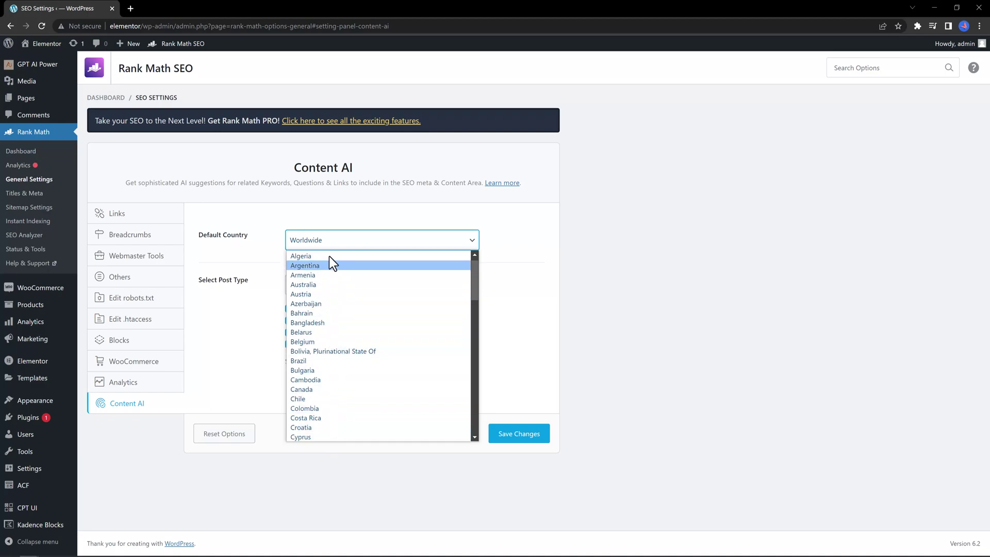
pyautogui.click(333, 240)
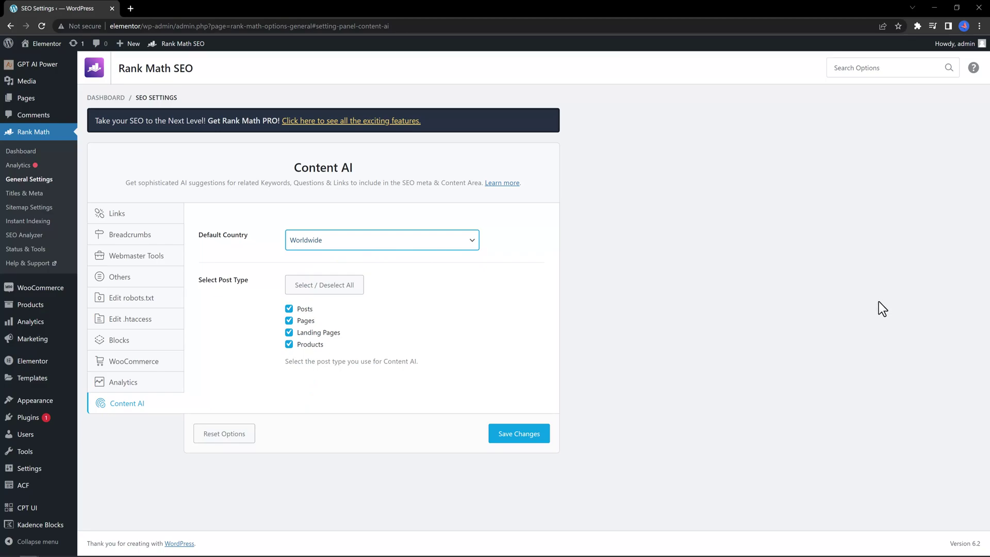
pyautogui.click(289, 333)
pyautogui.click(289, 321)
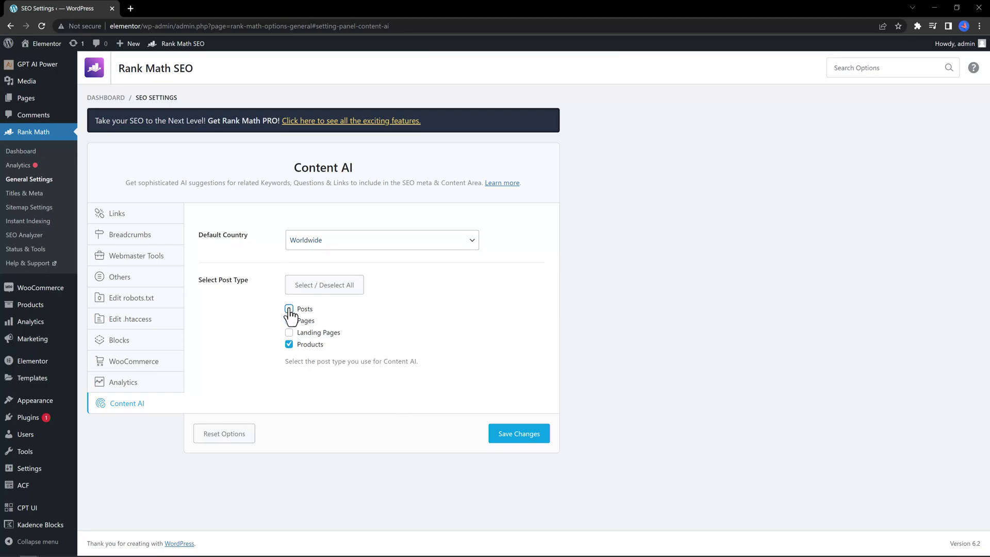
pyautogui.click(519, 433)
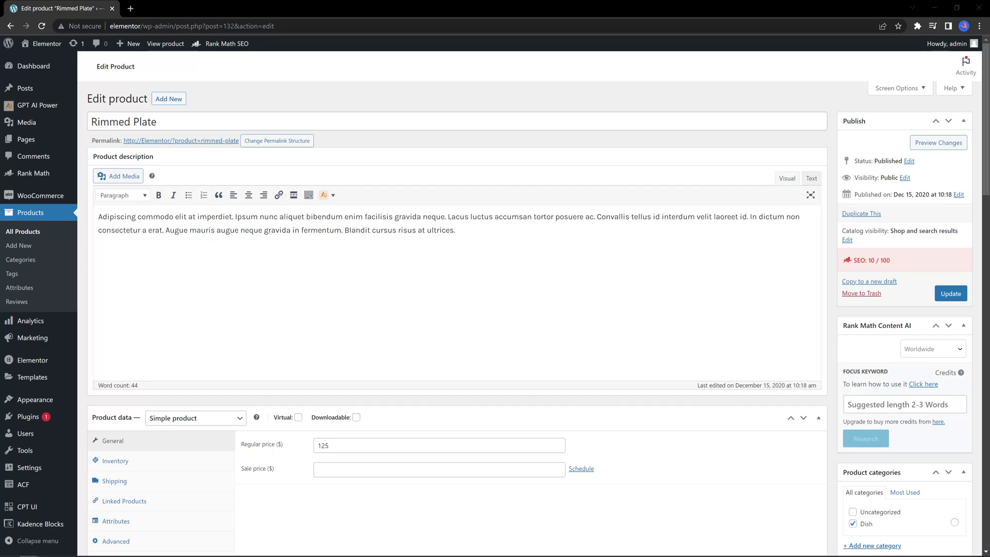
pyautogui.scroll(-4, 928, 327)
pyautogui.scroll(-3, 929, 328)
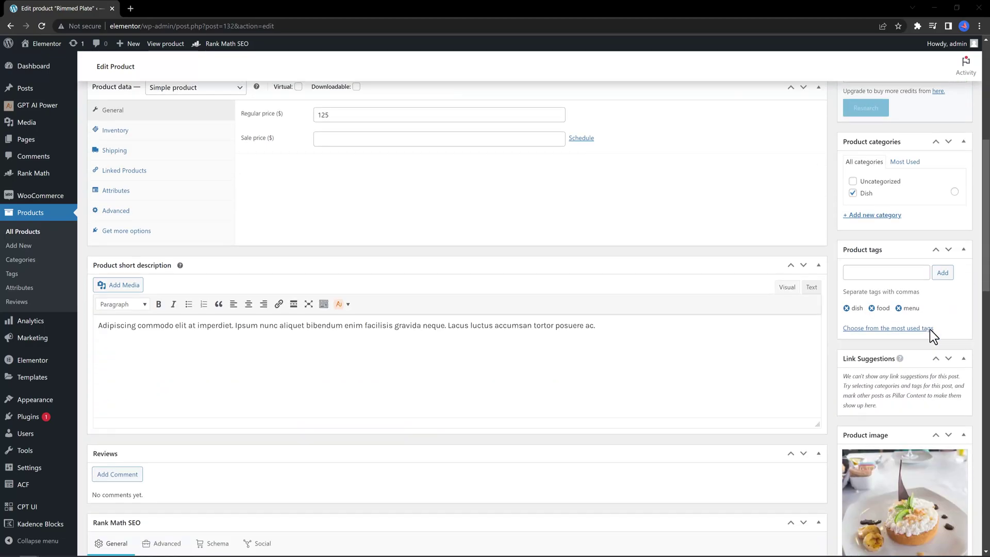
pyautogui.scroll(-4, 930, 329)
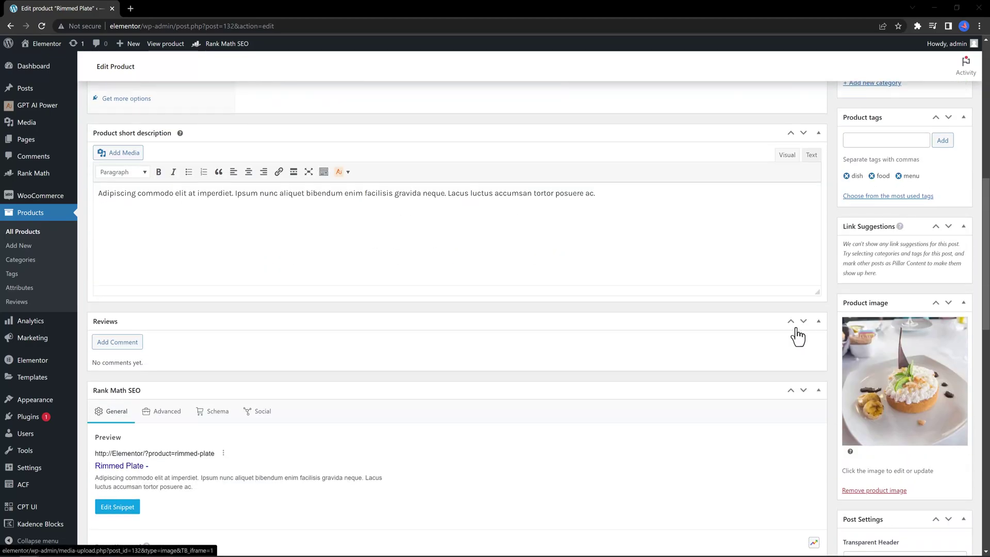
pyautogui.scroll(-3, 760, 324)
pyautogui.scroll(-1, 760, 324)
pyautogui.scroll(5, 761, 324)
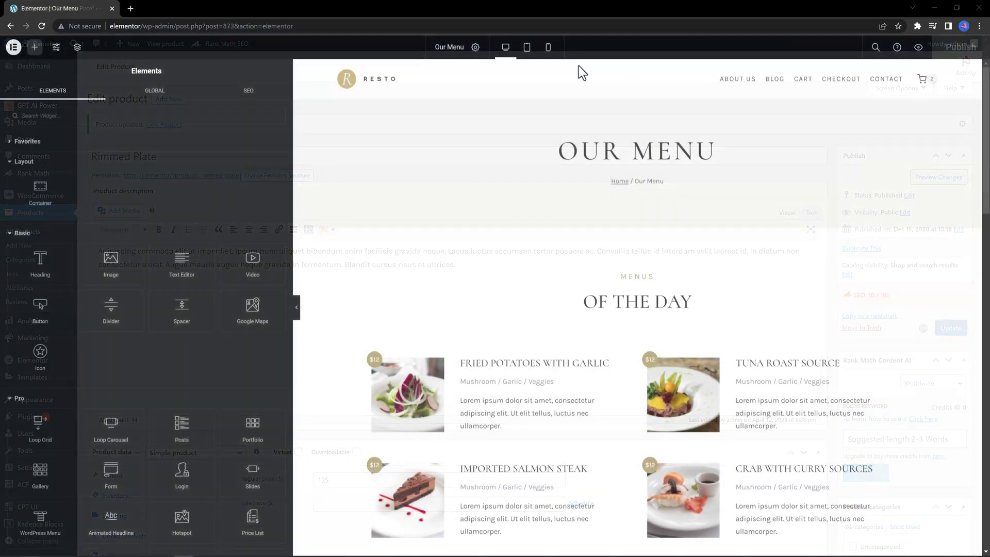
# Step: Bring up the page's Rank Math SEO settings
pyautogui.click(249, 89)
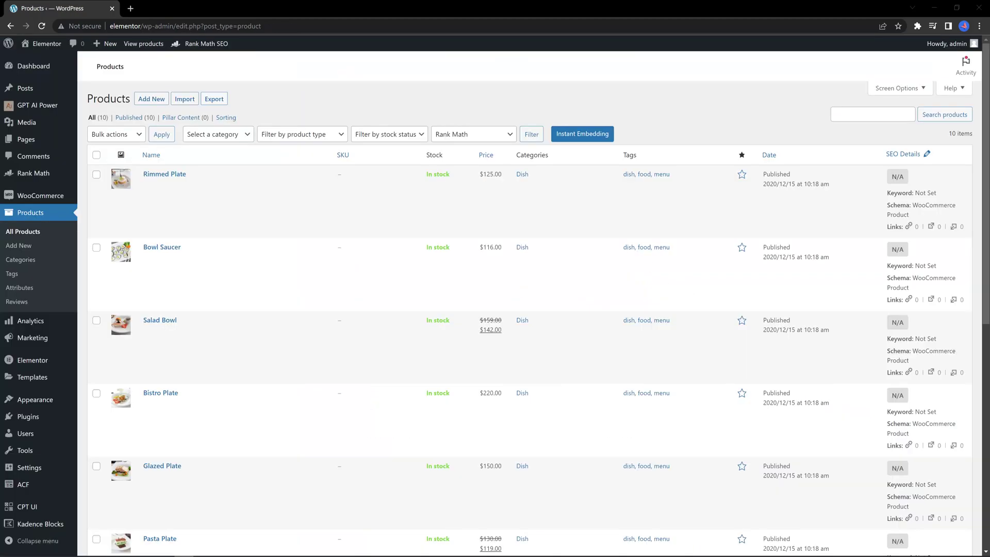
# Step: Edit Rimmed Plate and view Rank Math's robots.txt editing options
pyautogui.moveTo(232, 190)
pyautogui.click(173, 185)
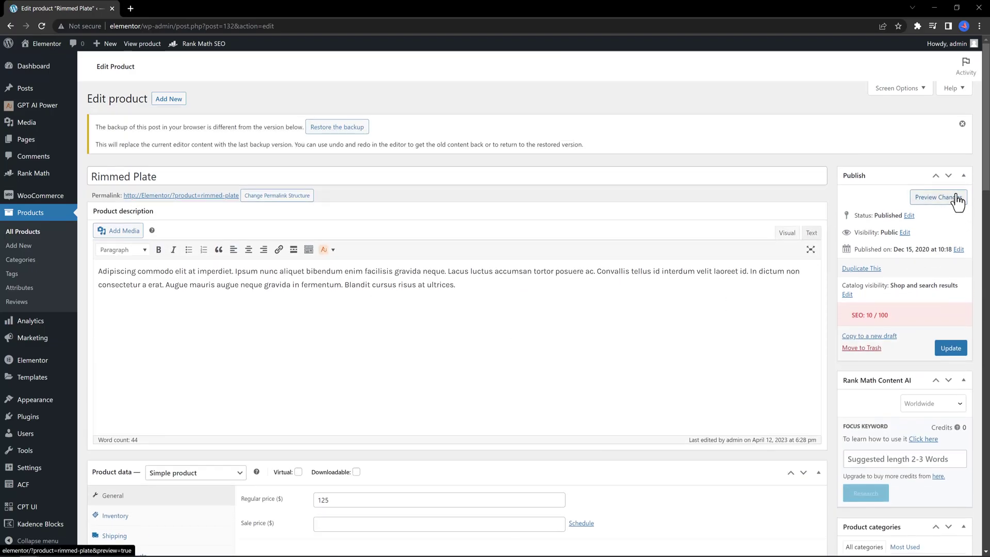
pyautogui.moveTo(986, 188); pyautogui.dragTo(954, 363)
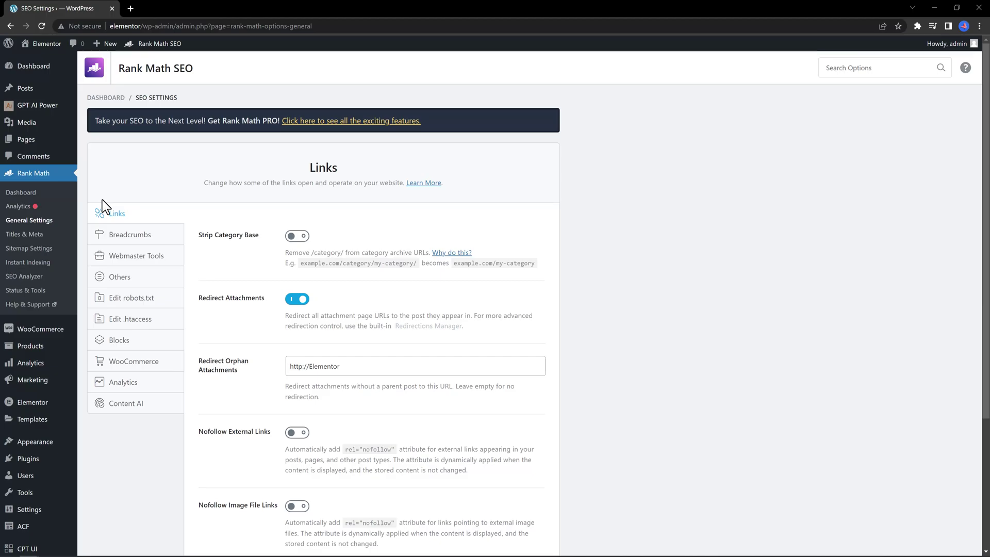
pyautogui.click(132, 298)
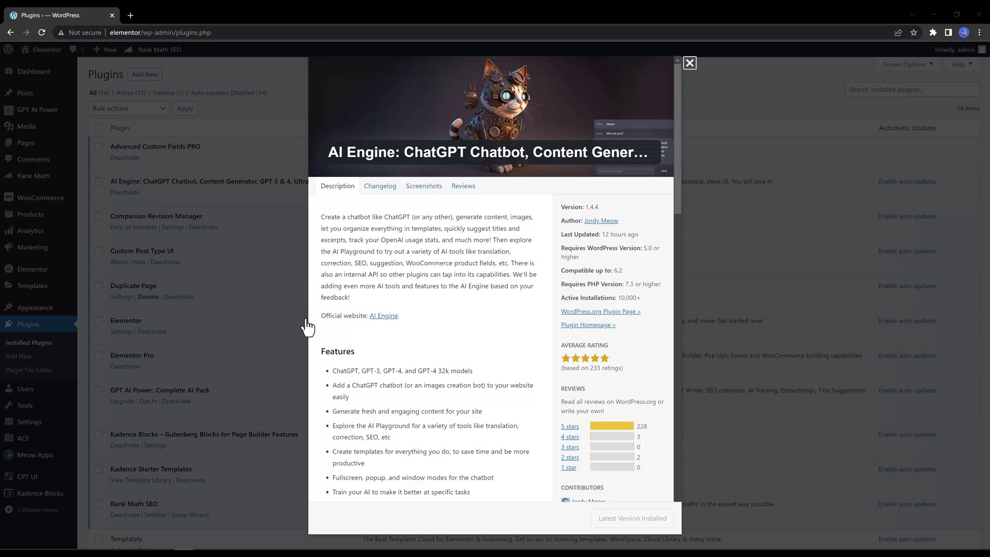
# Step: Close the AI Engine details and go to the Meow Apps dashboard
pyautogui.click(691, 63)
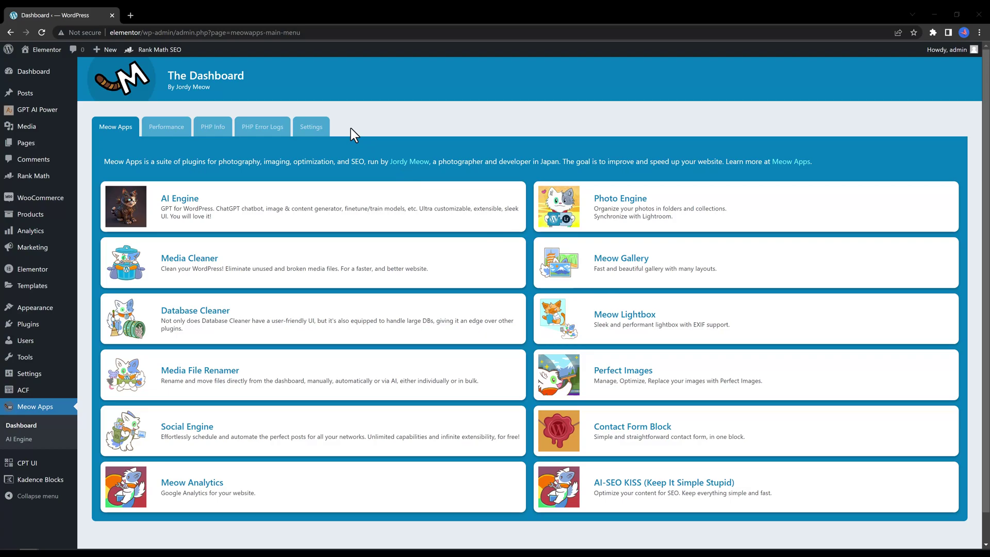
# Step: Visit AI Engine's general settings and switch off the Content Generator module
pyautogui.click(19, 439)
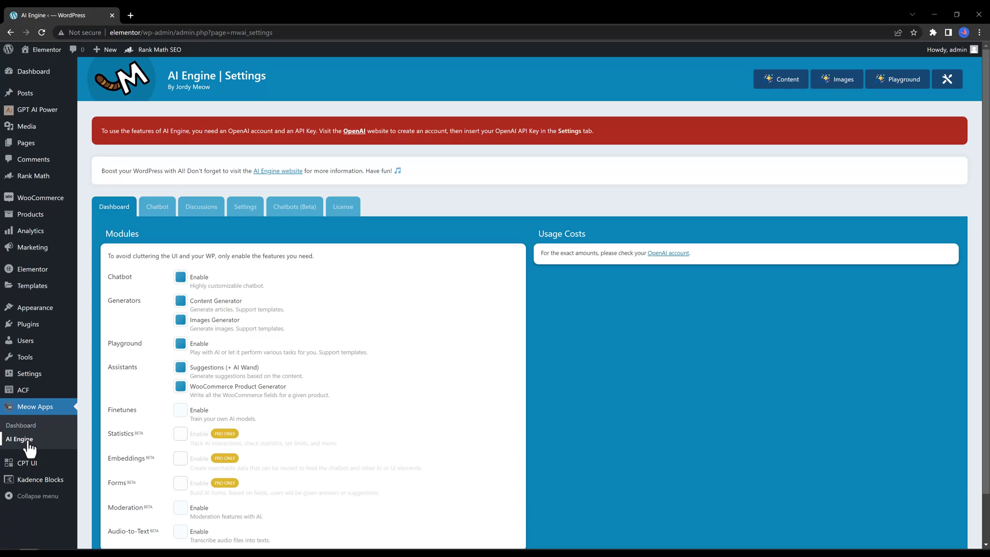
pyautogui.click(244, 207)
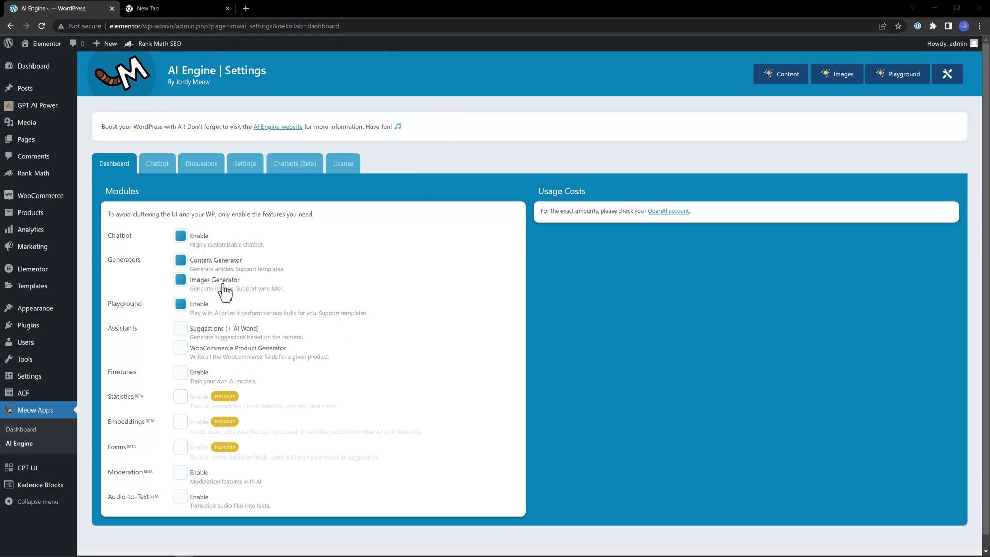
pyautogui.click(282, 270)
pyautogui.moveTo(30, 212)
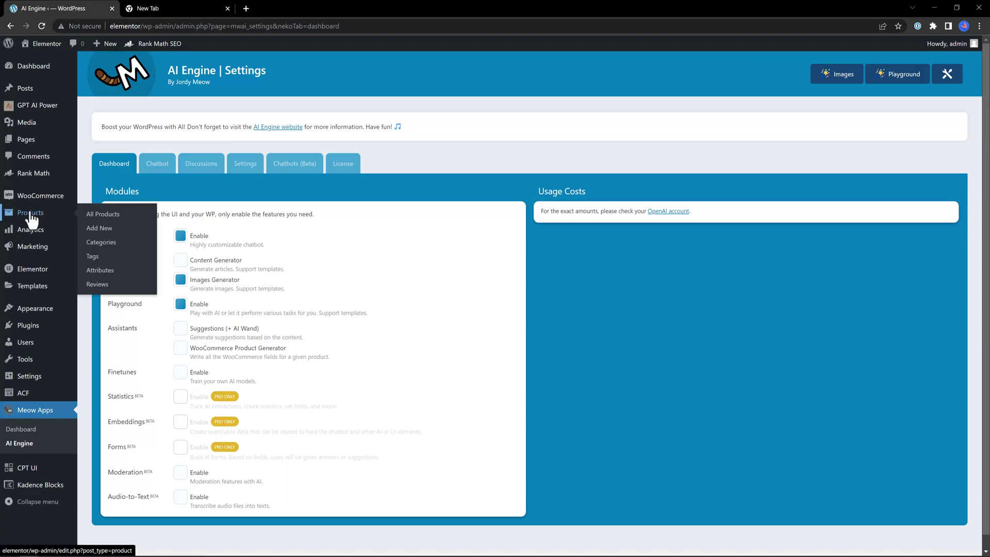
# Step: From All Products, try AI title suggestions on Rimmed Plate, then open Bowl Saucer for editing
pyautogui.click(100, 216)
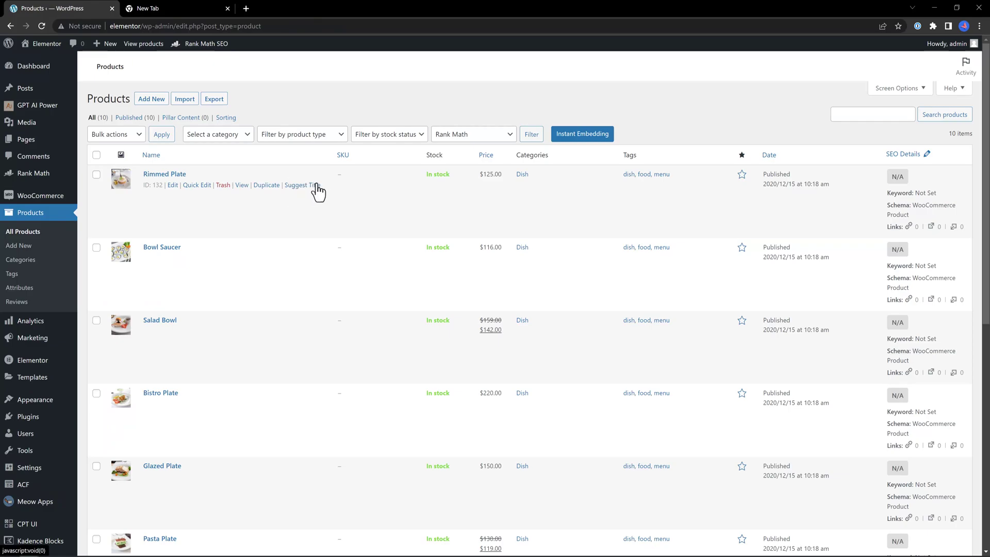
pyautogui.click(304, 186)
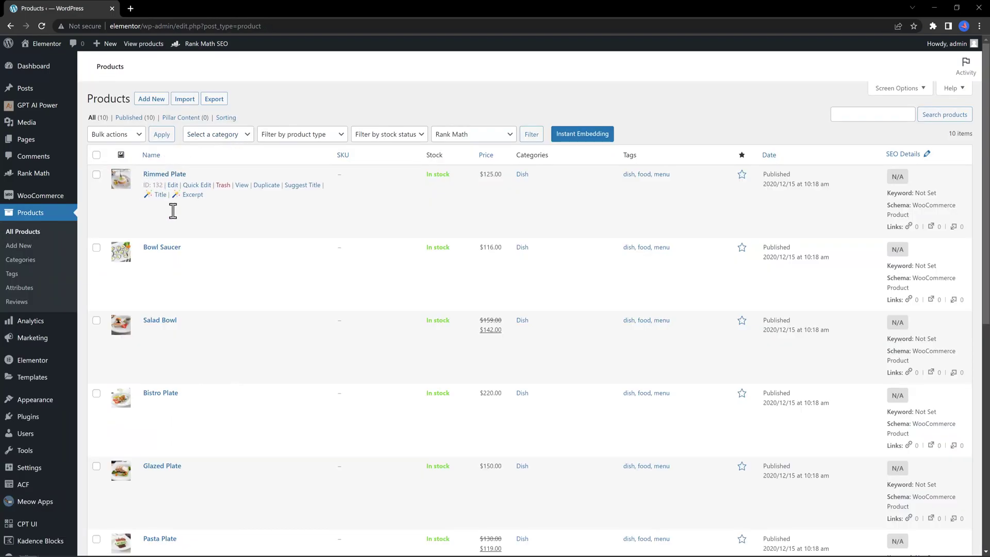
pyautogui.click(173, 257)
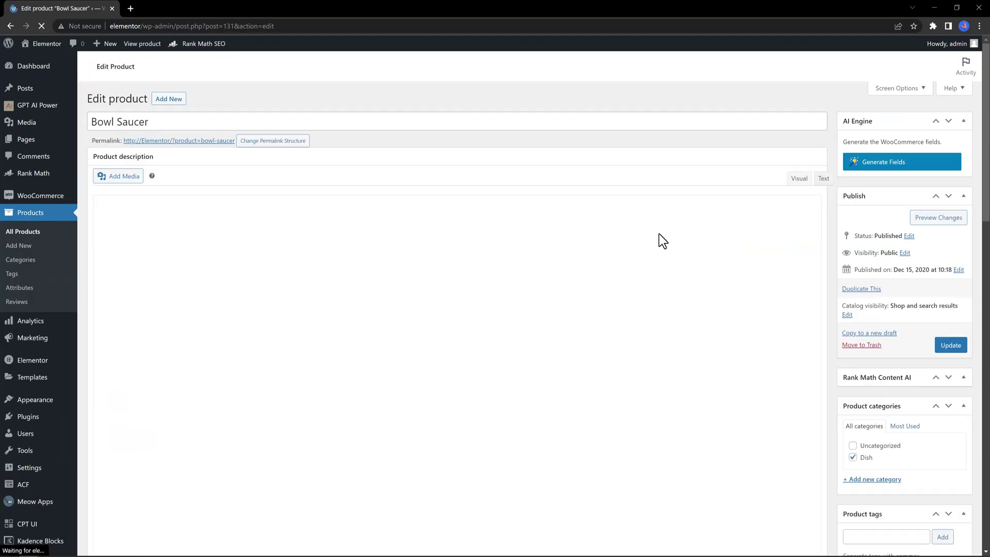
# Step: Open AI Engine's product generator for Bowl Saucer, keeping English as the language
pyautogui.click(930, 164)
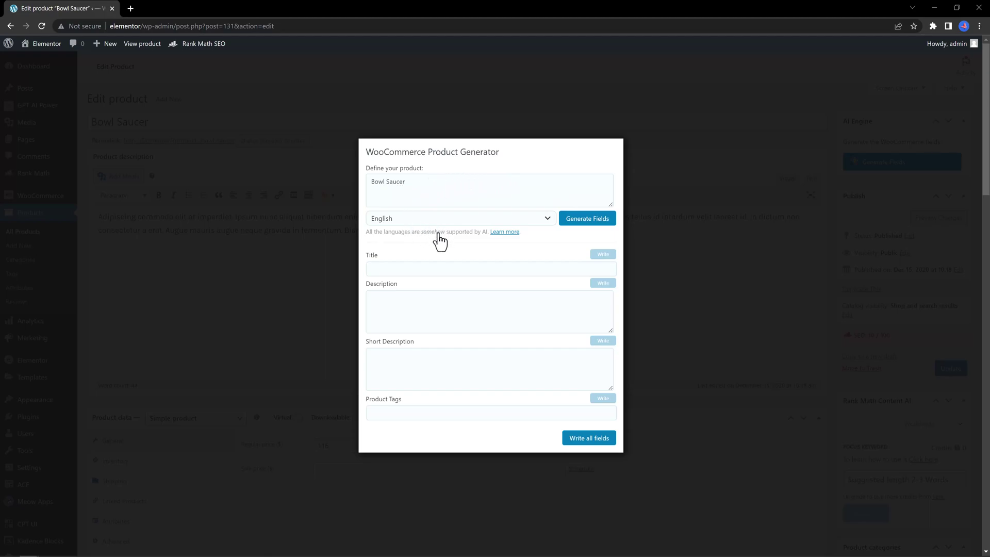
pyautogui.click(439, 219)
pyautogui.click(417, 234)
# Step: Have AI Engine write all the Bowl Saucer product fields
pyautogui.click(457, 268)
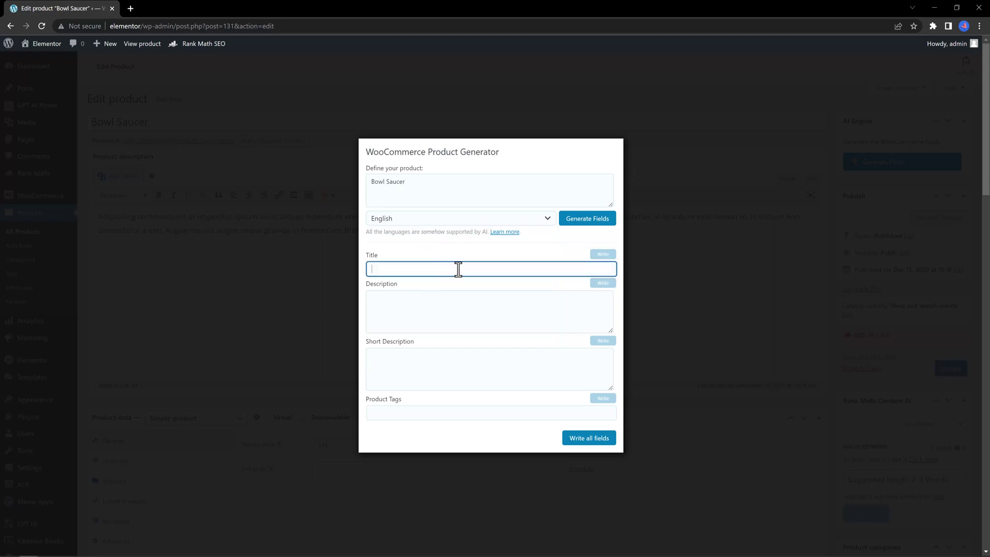
pyautogui.click(376, 309)
pyautogui.click(382, 365)
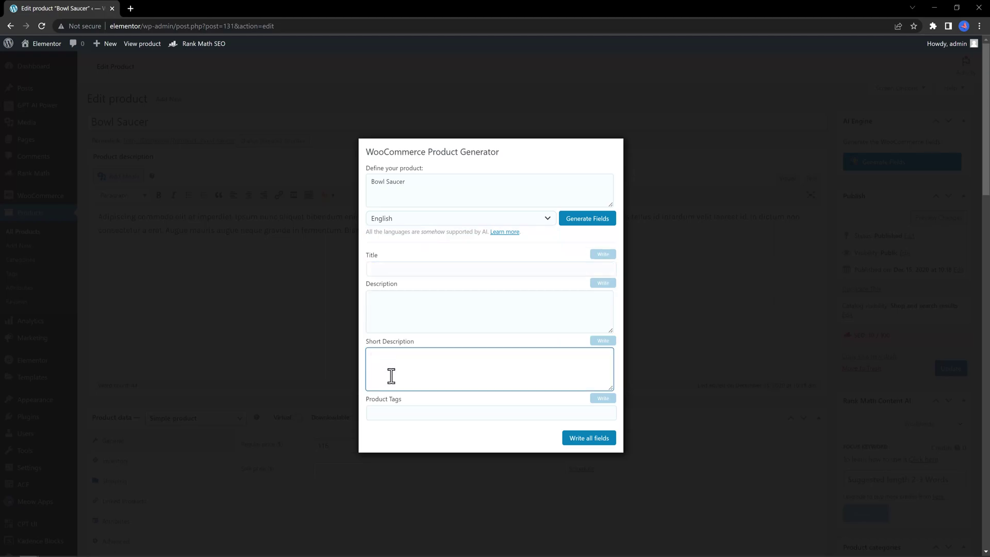
pyautogui.click(495, 413)
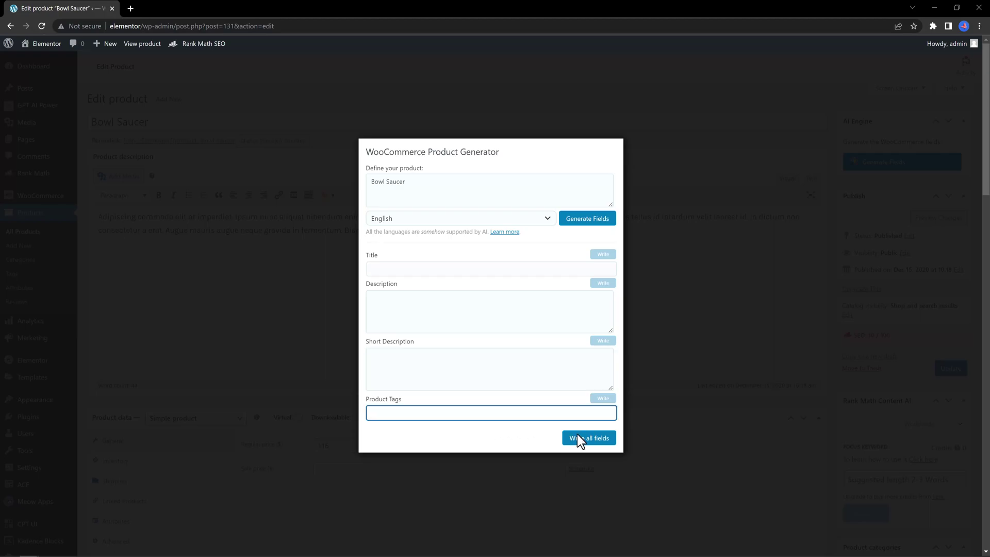
pyautogui.click(577, 434)
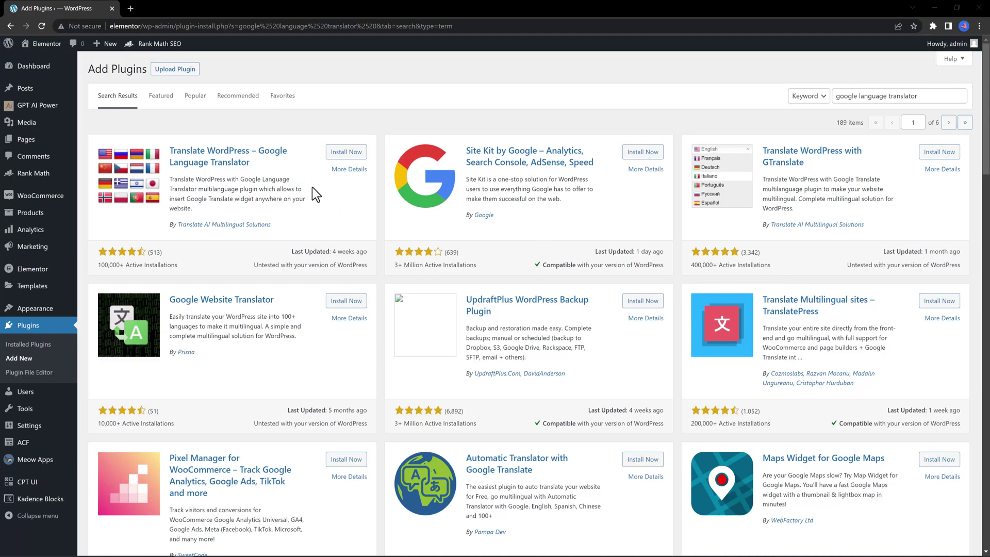
# Step: Install and activate the Translate WordPress – Google Language Translator plugin
pyautogui.click(346, 151)
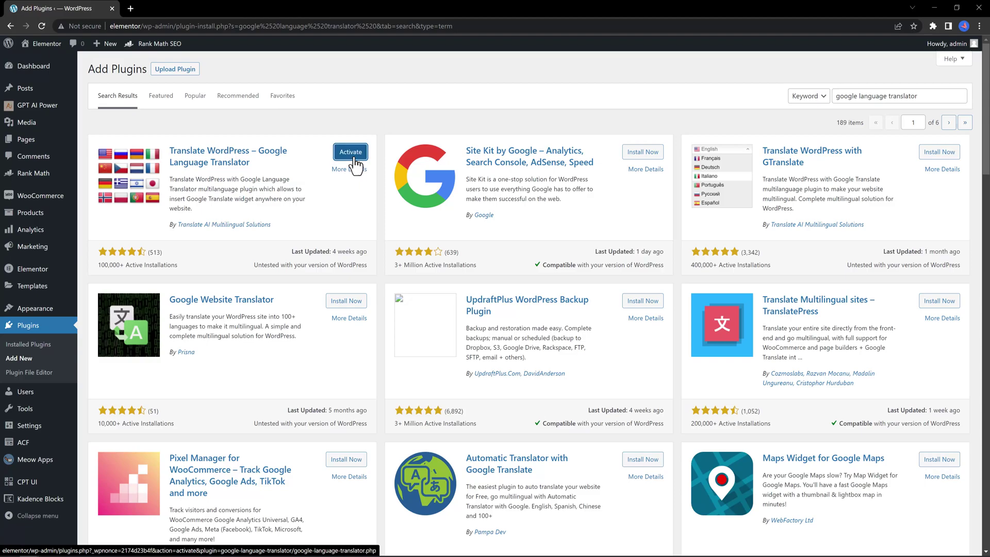
pyautogui.click(351, 152)
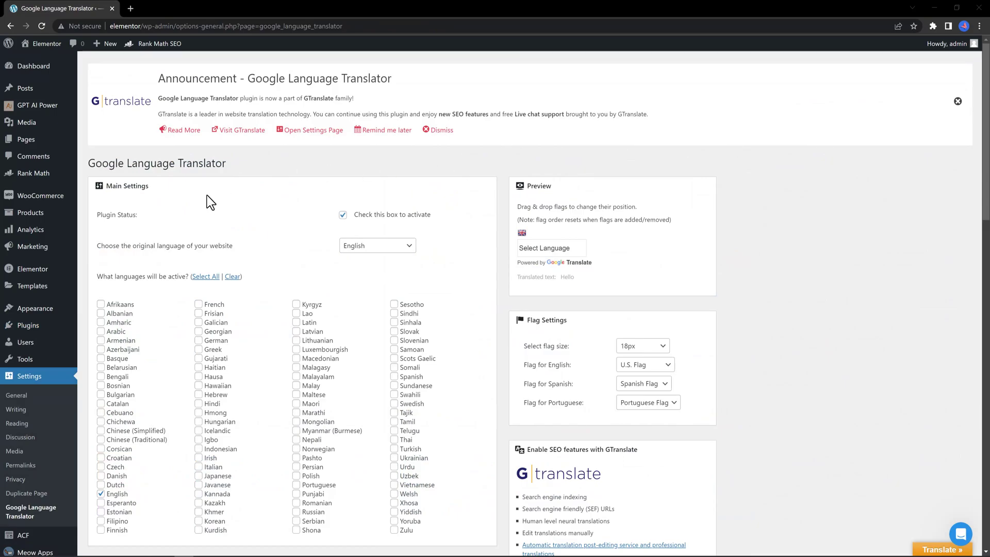
# Step: Enable the translator with English as original language, add French, and review the flag settings
pyautogui.click(343, 215)
pyautogui.click(344, 215)
pyautogui.click(387, 247)
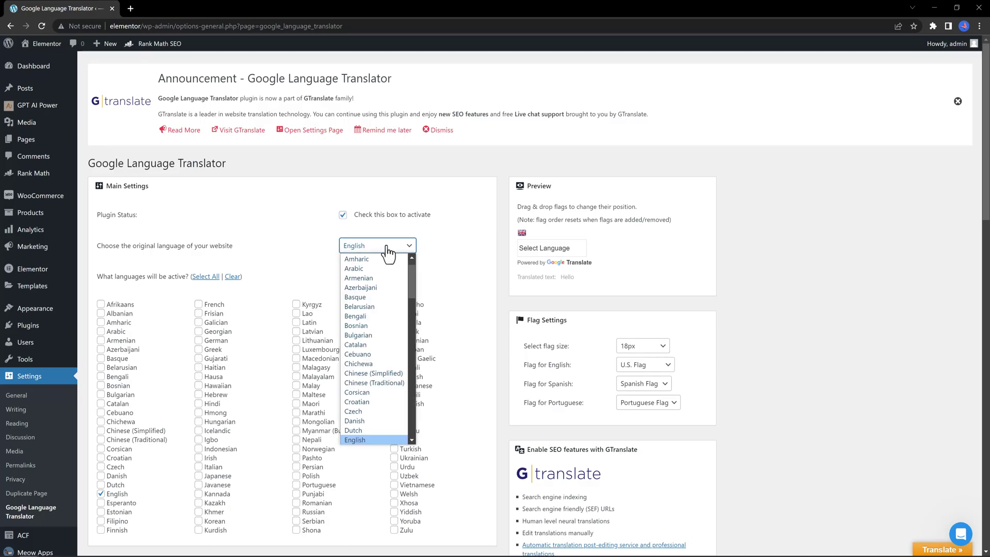
pyautogui.scroll(-1, 391, 433)
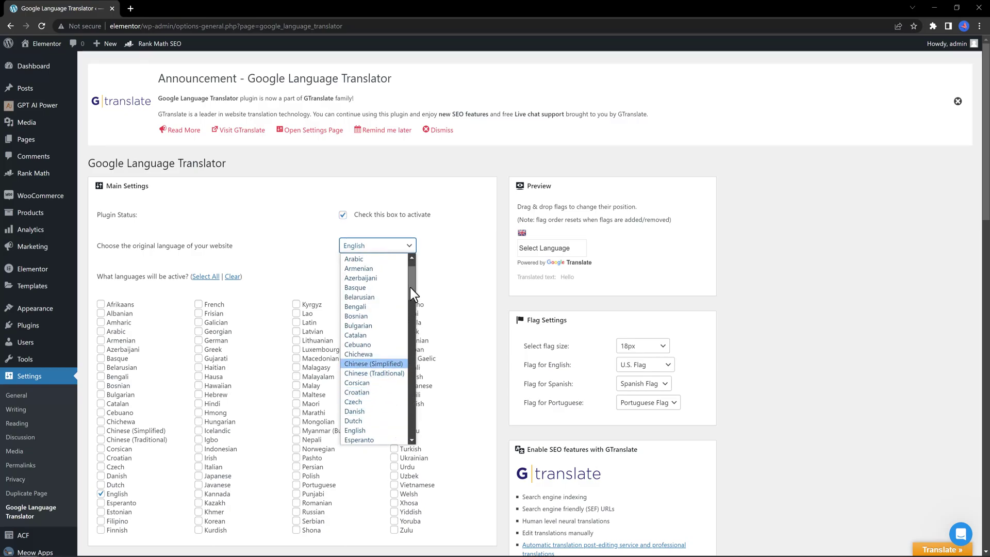
pyautogui.press('Escape')
pyautogui.scroll(-1, 241, 290)
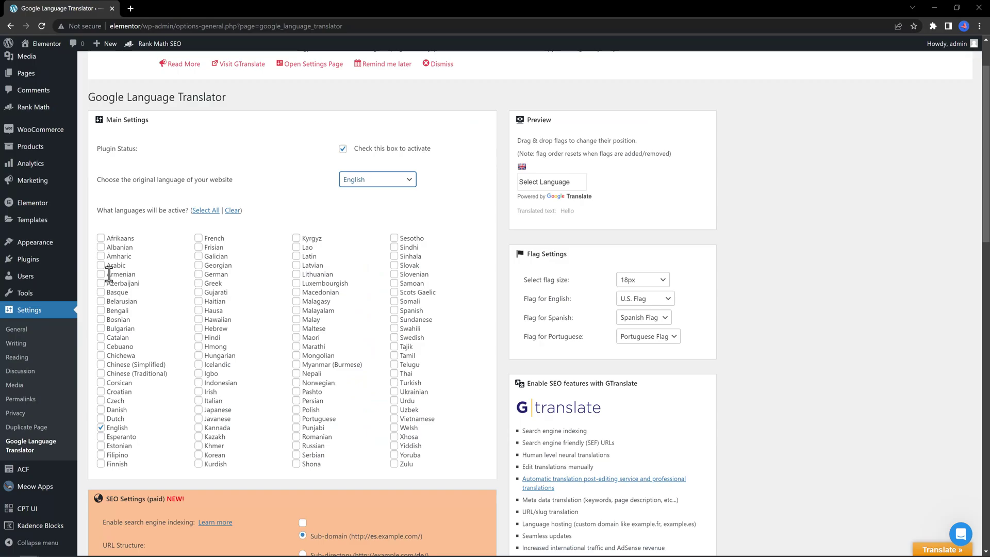
pyautogui.click(199, 238)
pyautogui.scroll(-2, 461, 208)
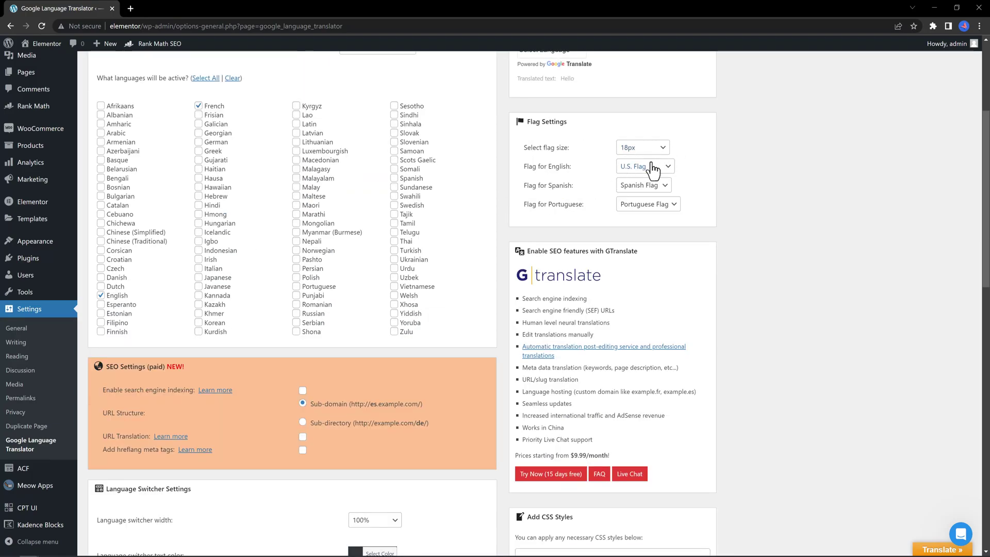
pyautogui.click(648, 204)
pyautogui.scroll(-3, 260, 410)
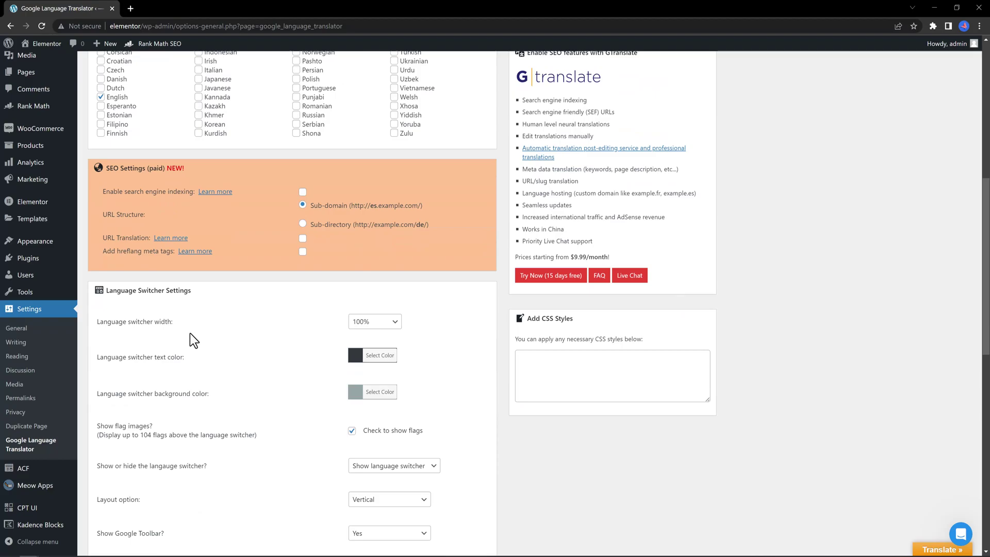
pyautogui.scroll(-1, 251, 368)
pyautogui.scroll(-3, 251, 368)
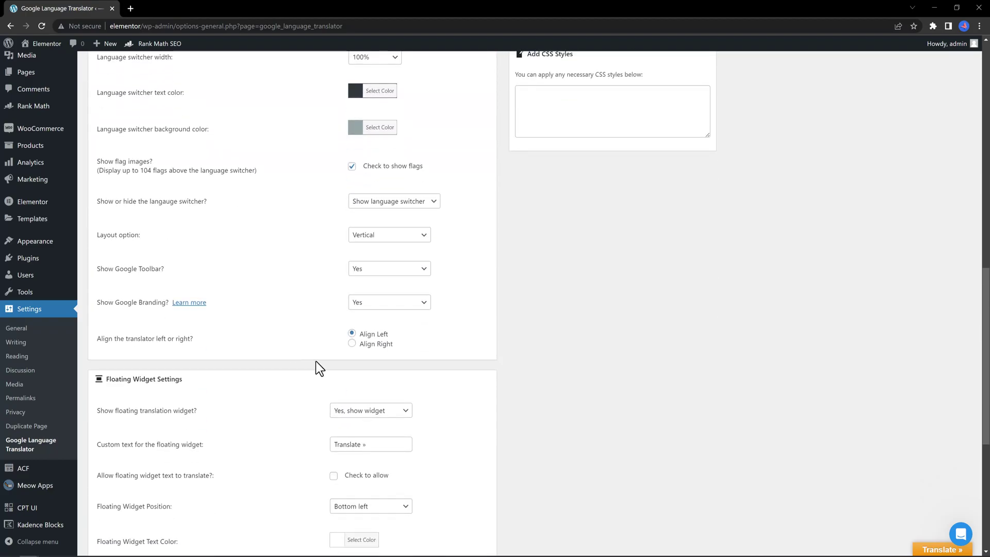
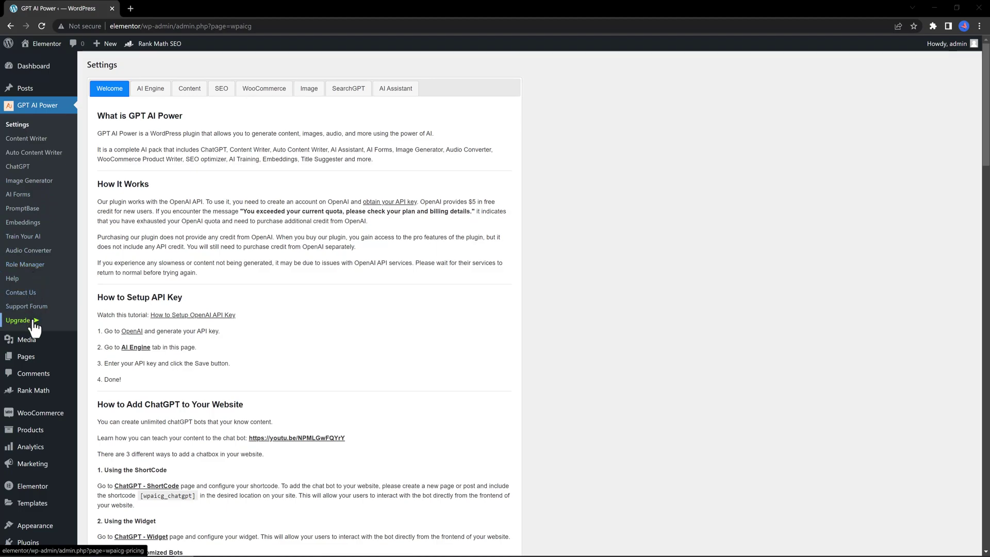
# Step: Enable 'Write a SEO friendly product title?' and 'Write a SEO Meta Description?' under WooCommerce, then save
pyautogui.click(264, 88)
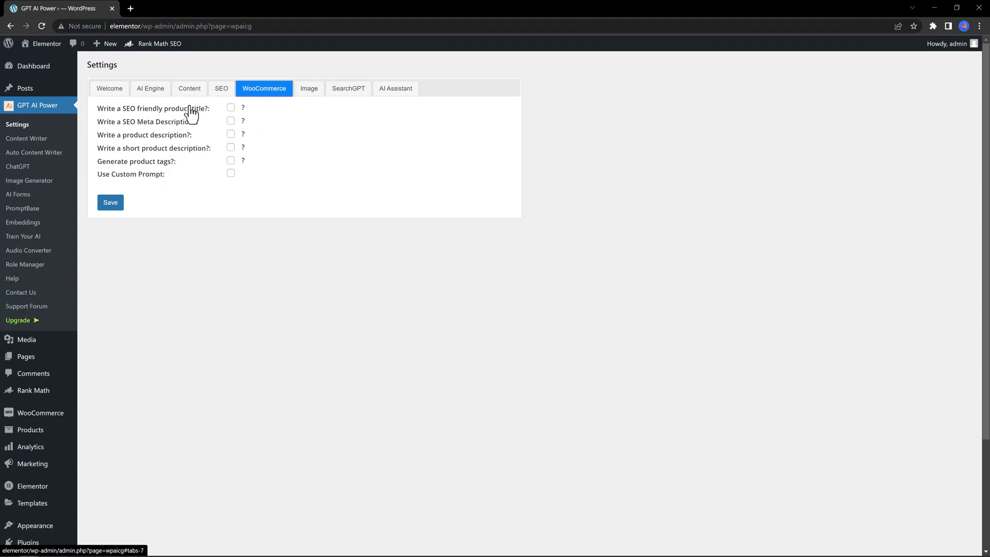
pyautogui.click(231, 108)
pyautogui.click(230, 121)
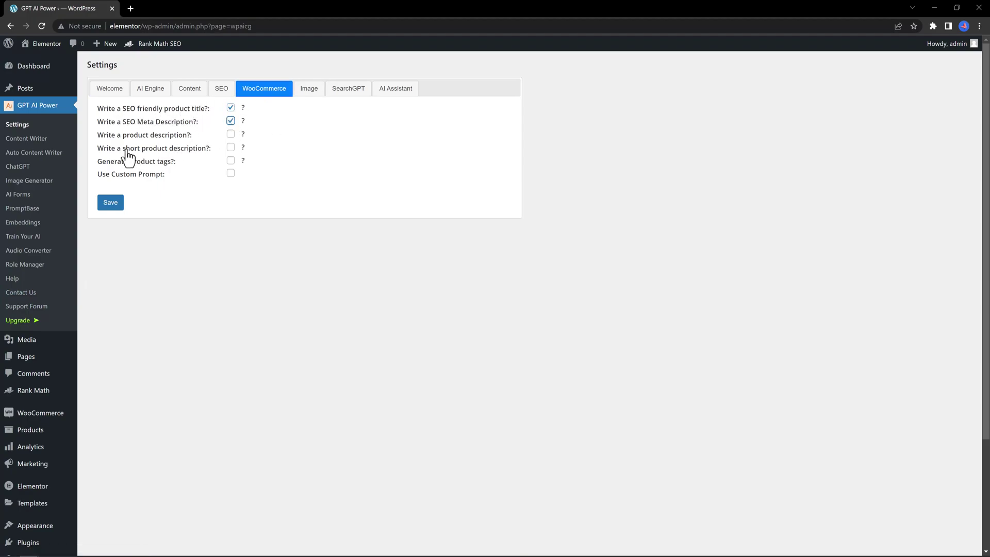
pyautogui.click(109, 202)
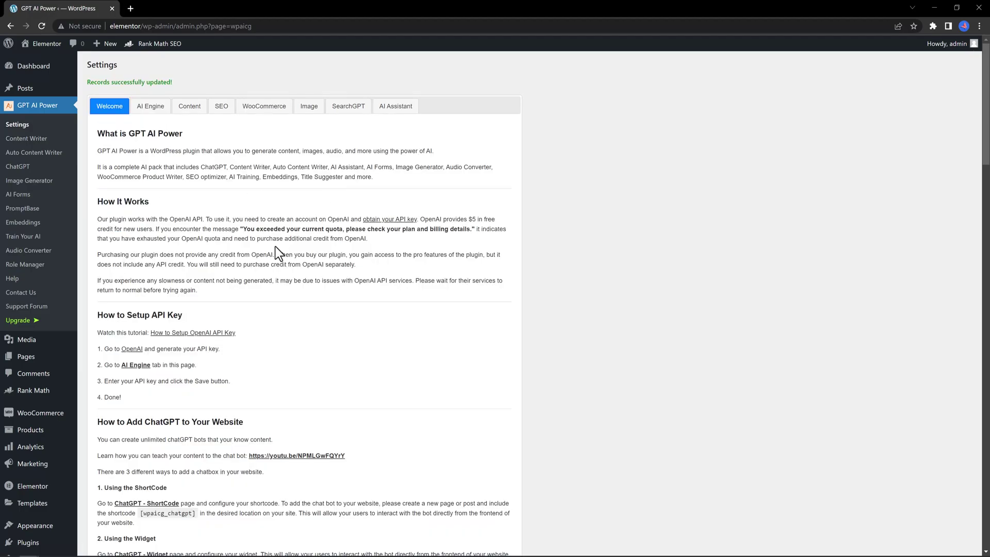
pyautogui.moveTo(31, 429)
pyautogui.click(99, 431)
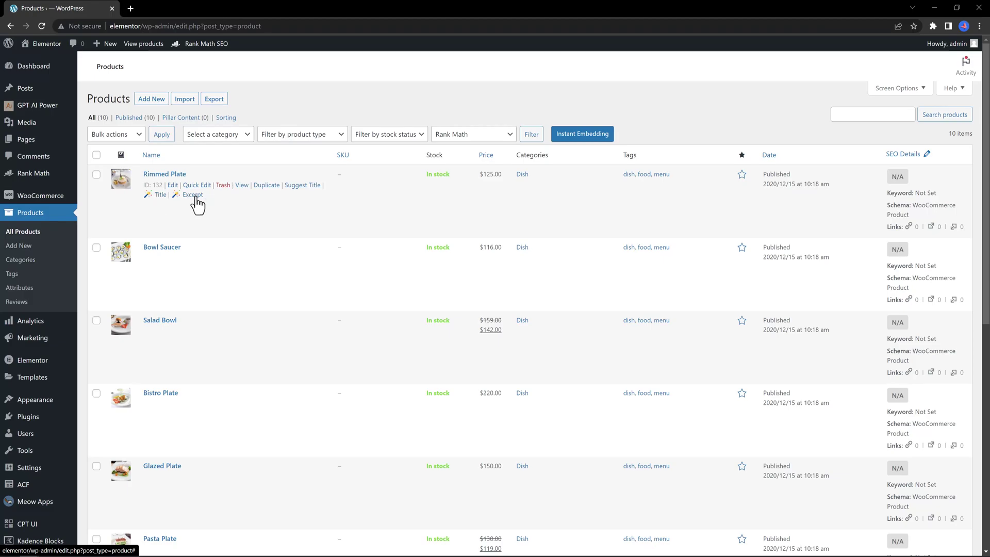
# Step: Start AI title generation for the Rimmed Plate product from the products list
pyautogui.click(162, 195)
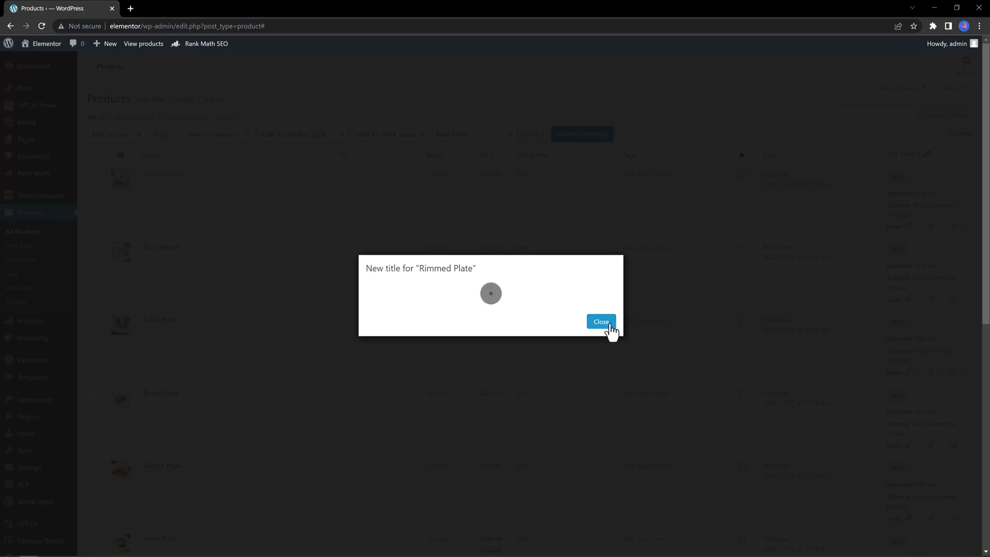
# Step: Dismiss the Rimmed Plate title dialog and request an AI-generated excerpt for it
pyautogui.press('Escape')
pyautogui.click(186, 194)
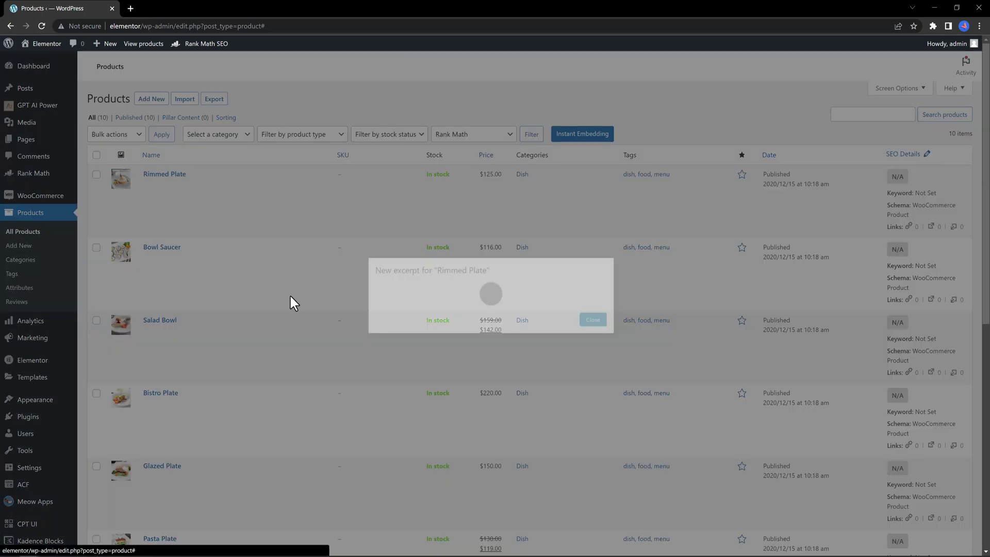